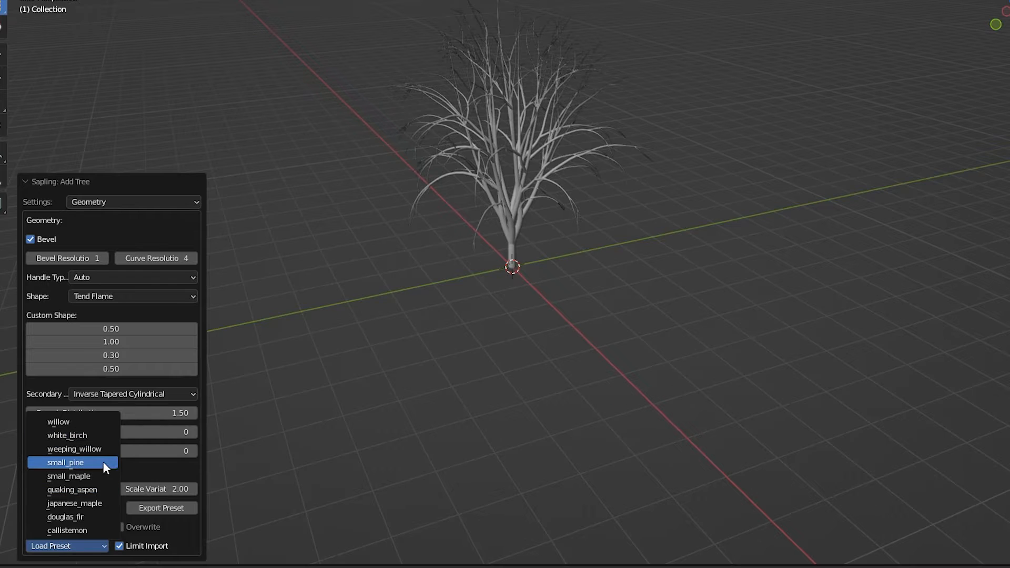
Step: Load the small_pine tree preset, with bevel resolution 0 and curve resolution 2
left_click(32, 262)
left_click(32, 261)
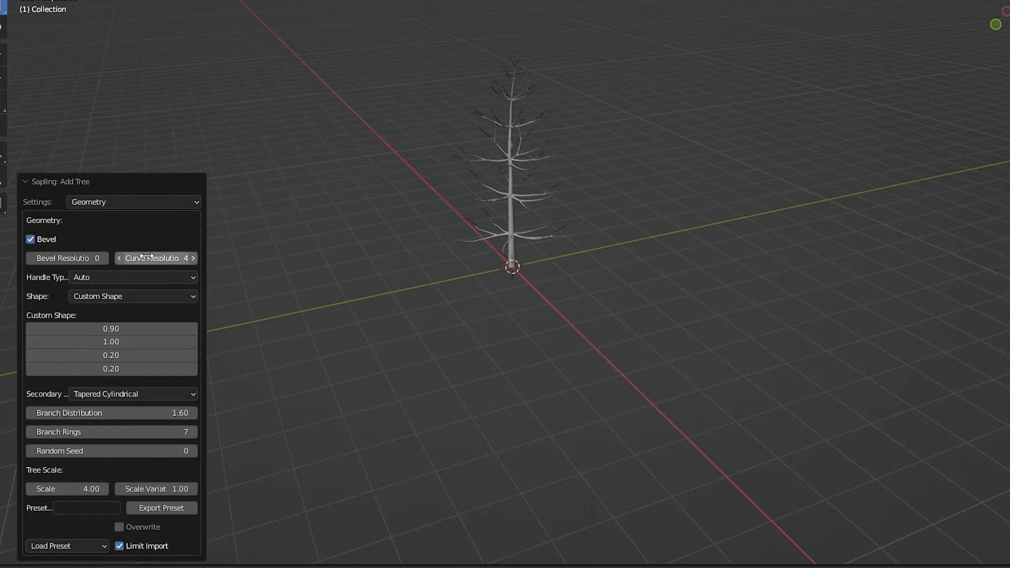
scroll(472, 240, "up", 3)
middle_click_drag(472, 241, 493, 406, "shift")
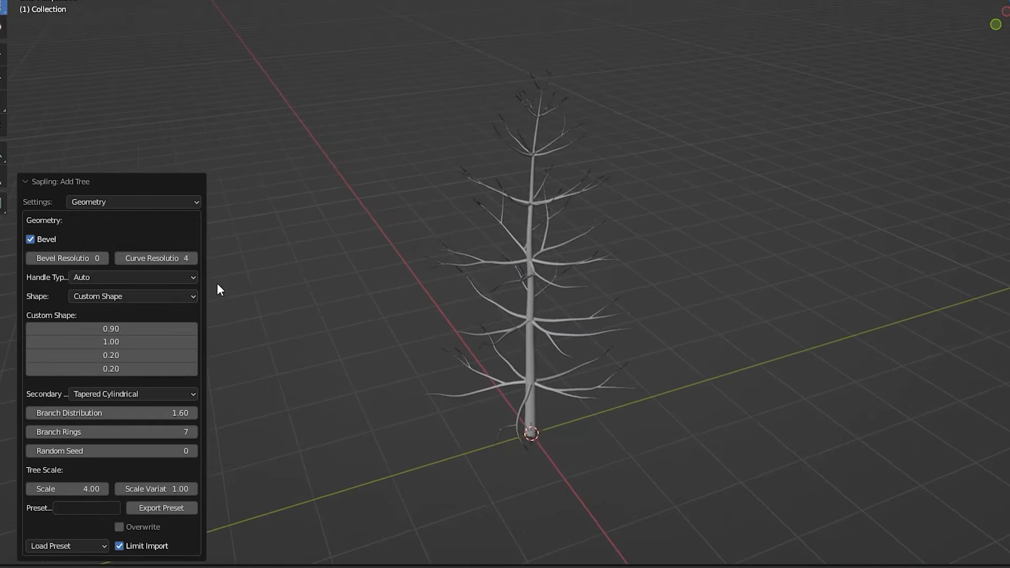
left_click(121, 258)
left_click(121, 258)
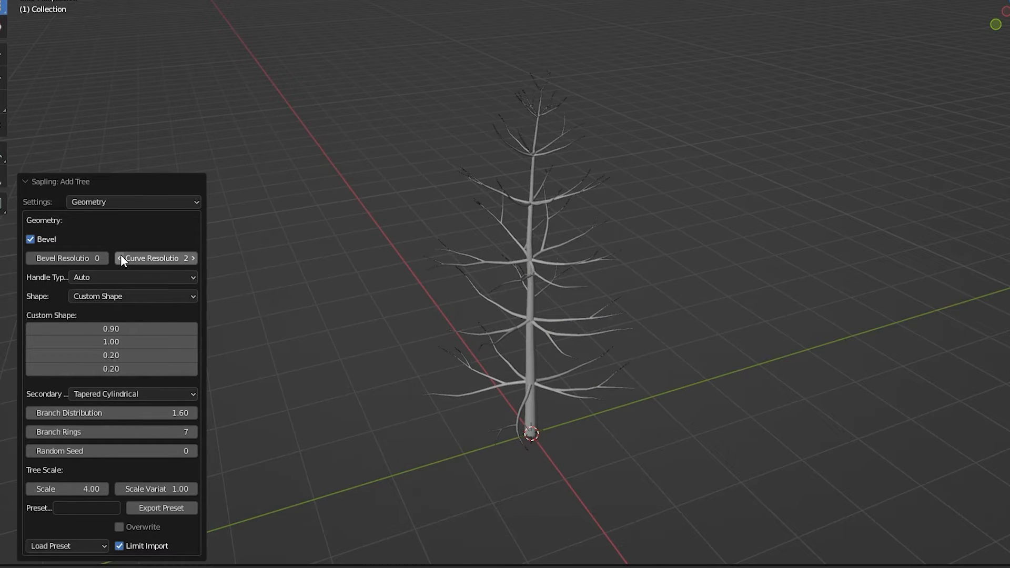
Step: Set the tree's branch rings to 9 and its random seed to 17
left_click(195, 431)
left_click(195, 431)
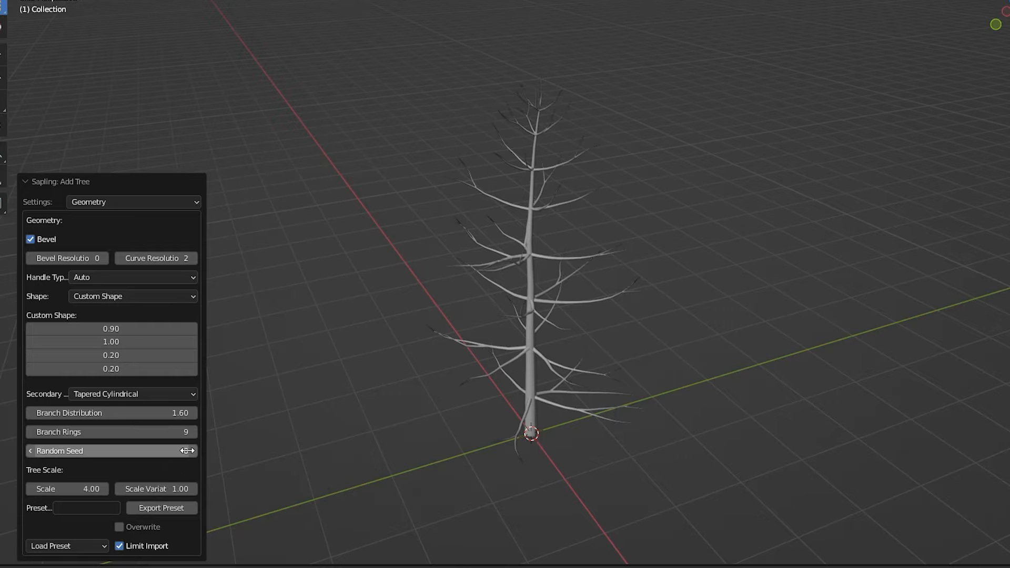
left_click_drag(187, 451, 182, 451)
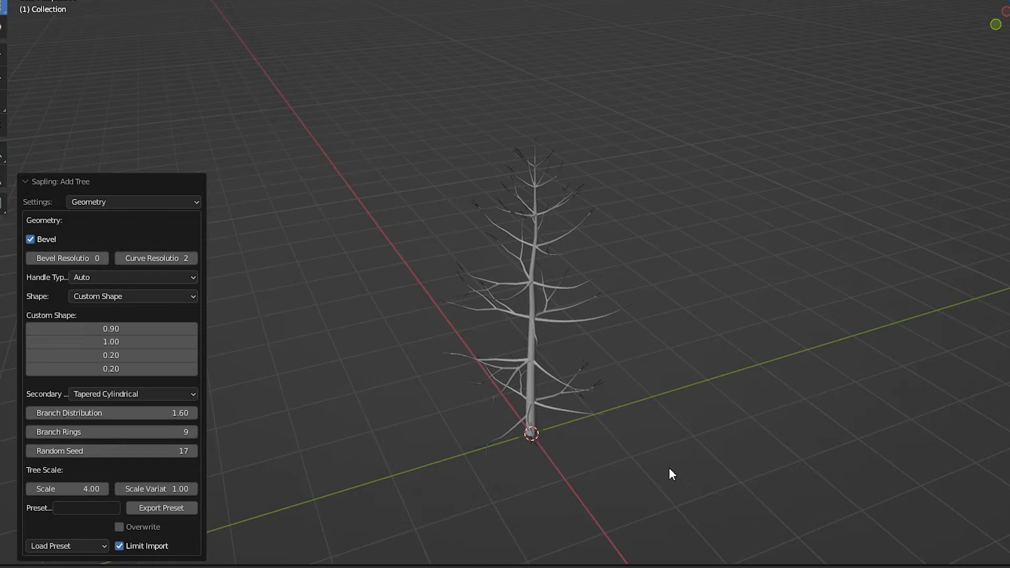
Step: Increase the tree's branch splitting levels by one to get denser branching
left_click(83, 202)
left_click(125, 242)
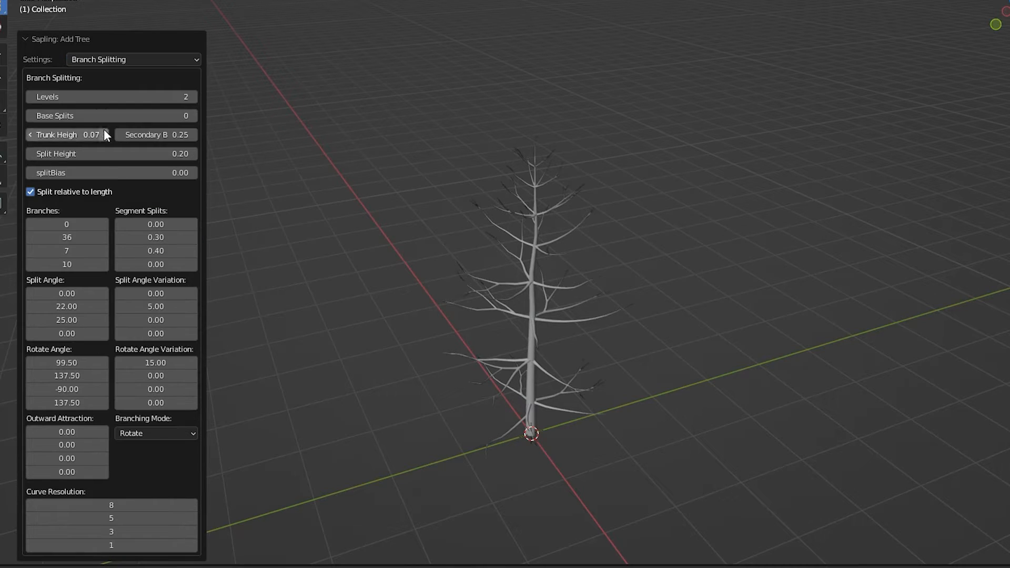
left_click(192, 96)
Step: Enable leaves on the tree in the Sapling leaf settings and collapse the tree settings
left_click(184, 59)
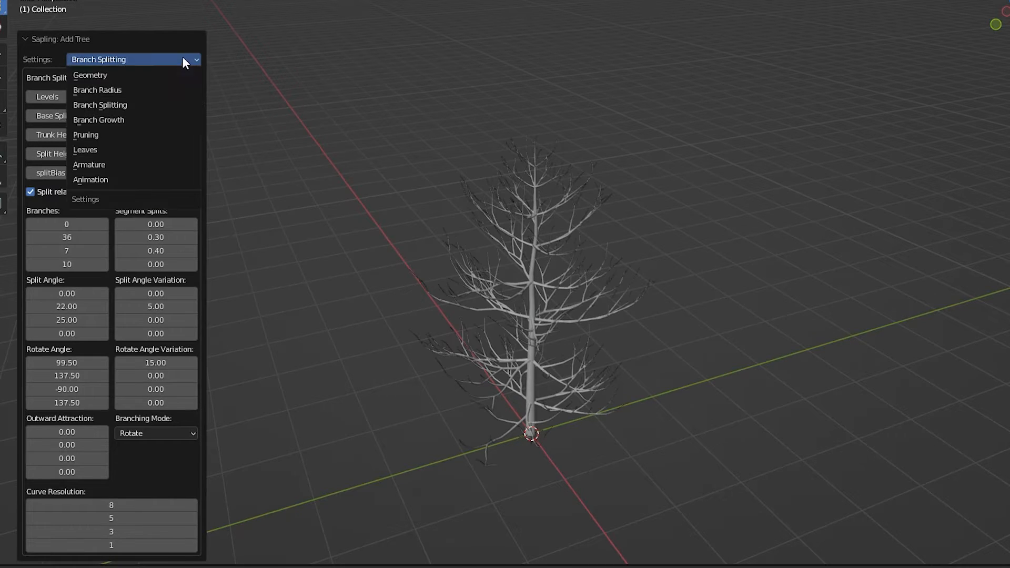
left_click(94, 150)
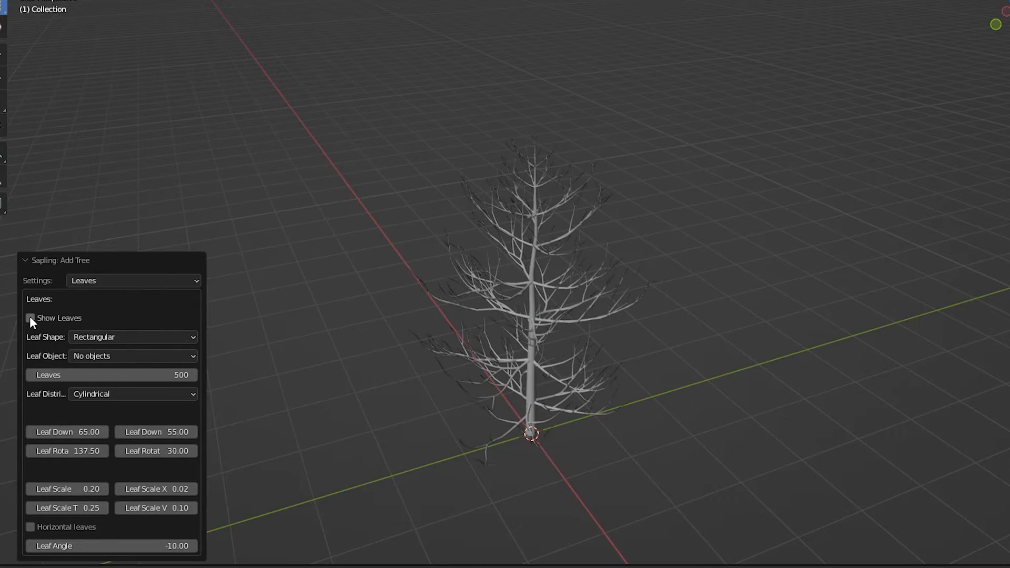
left_click(30, 318)
left_click(46, 264)
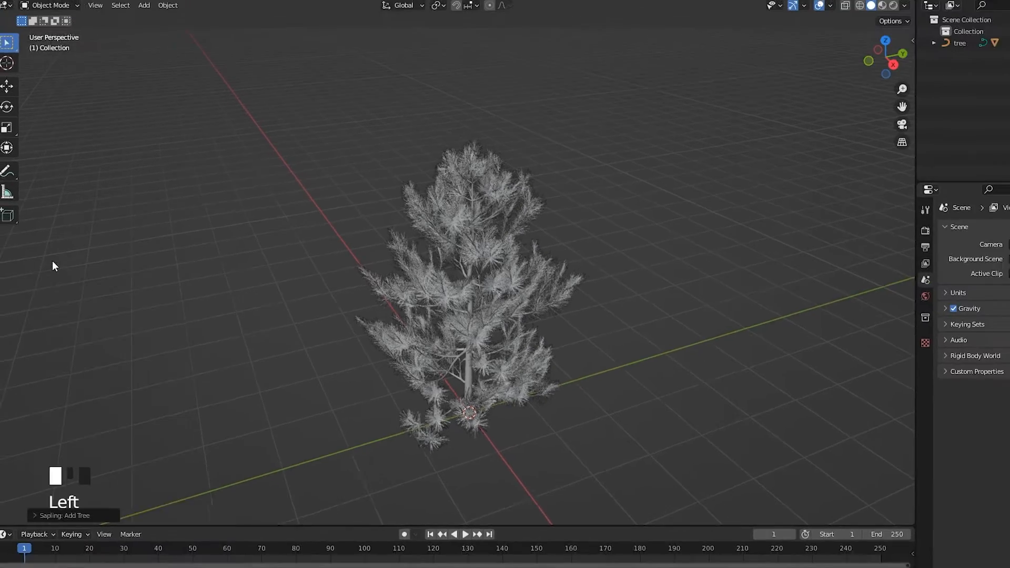
mouse_move(399, 415)
middle_mouse_down()
mouse_move(444, 412)
mouse_move(380, 415)
middle_mouse_up()
Step: Add a mesh plane under the tree and scale it up in Edit Mode into a large ground surface
key("shift+a")
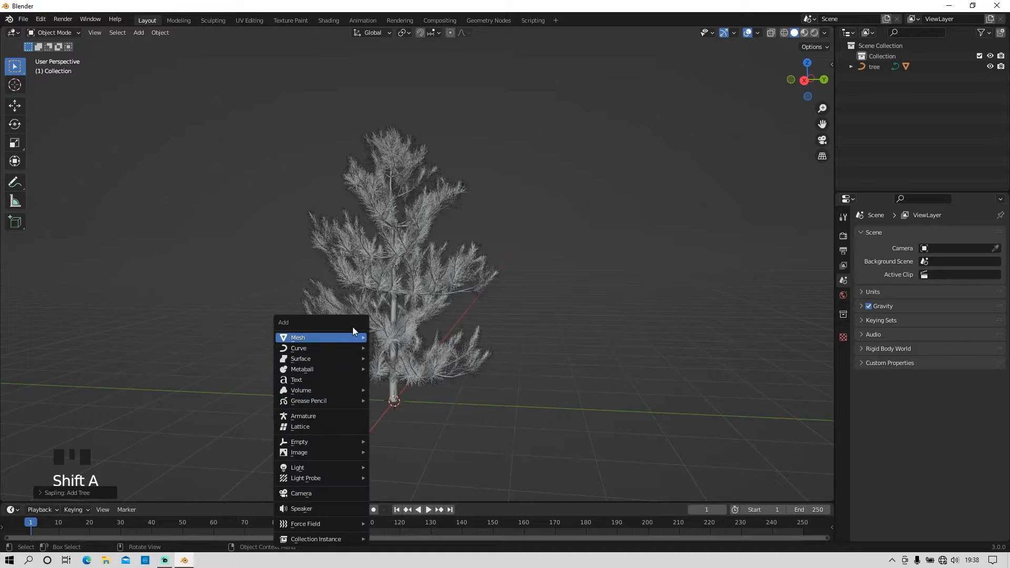
mouse_move(357, 333)
left_click(413, 339)
middle_click_drag(392, 450, 230, 428)
key("Tab")
key("s")
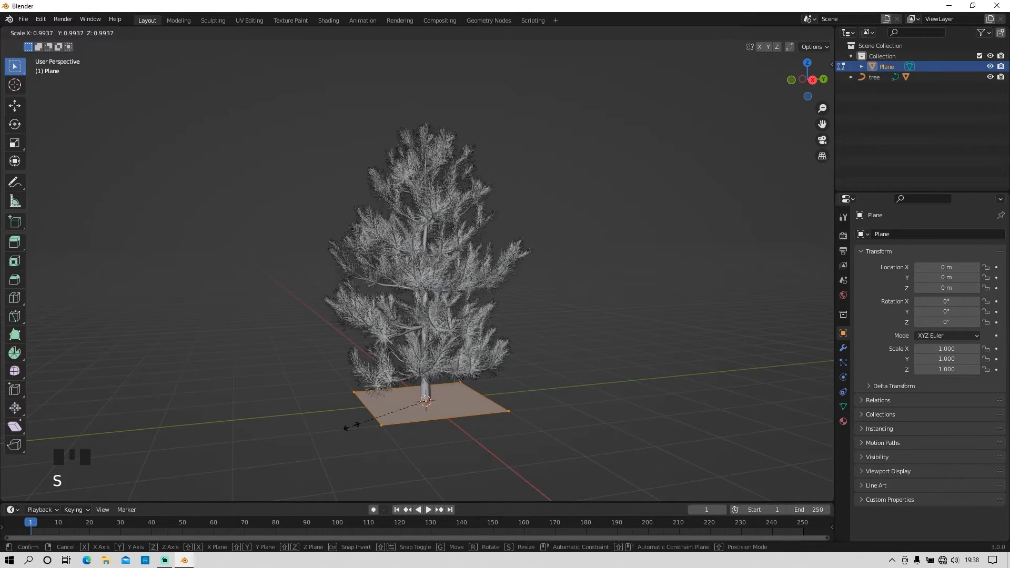
left_click(513, 202)
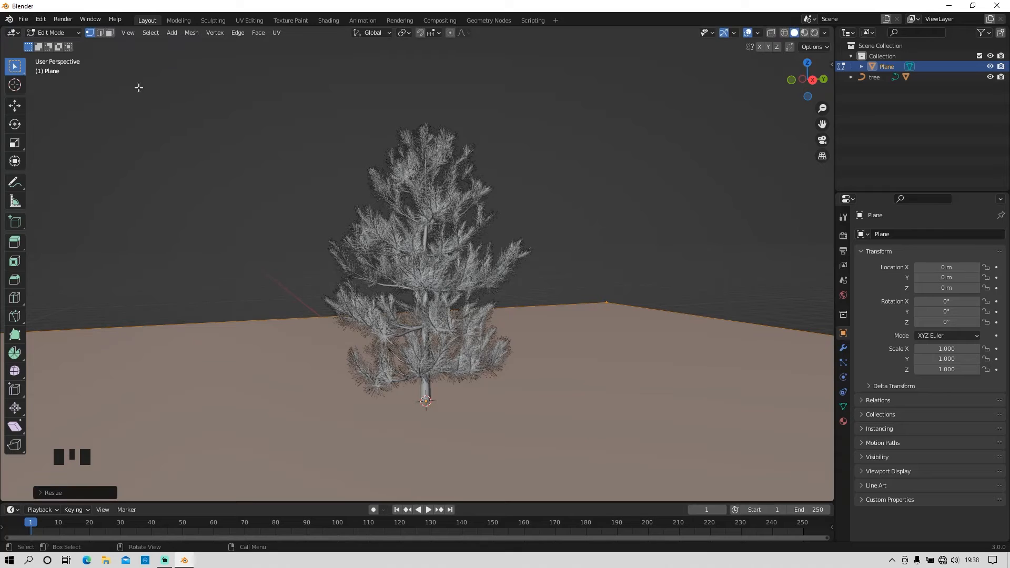
Step: Extrude the ground plane's edge behind the tree straight up along Z to form a tall backdrop wall
left_click(100, 32)
middle_click_drag(550, 318, 516, 304)
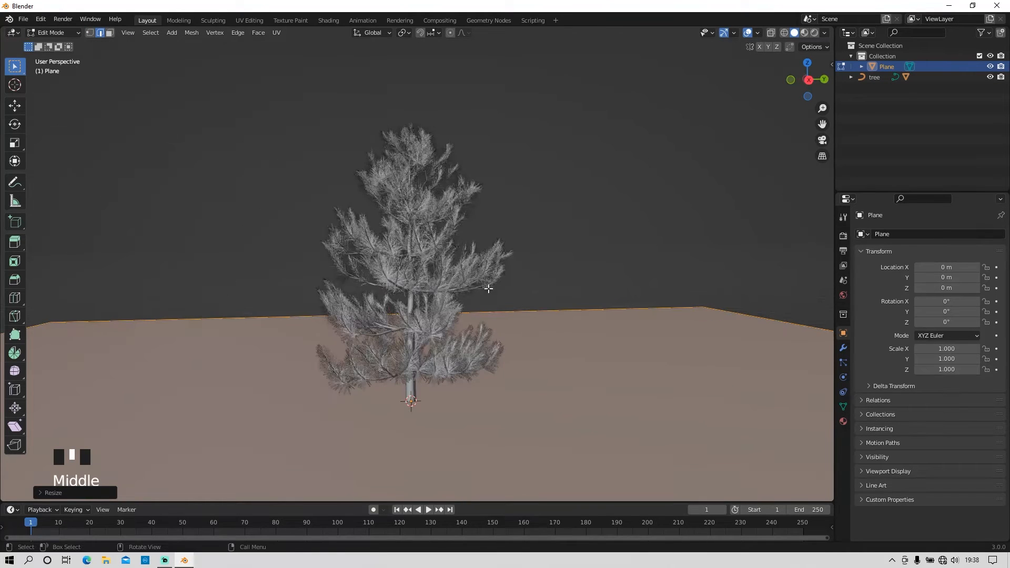
left_click(530, 304)
scroll(514, 295, "down", 6)
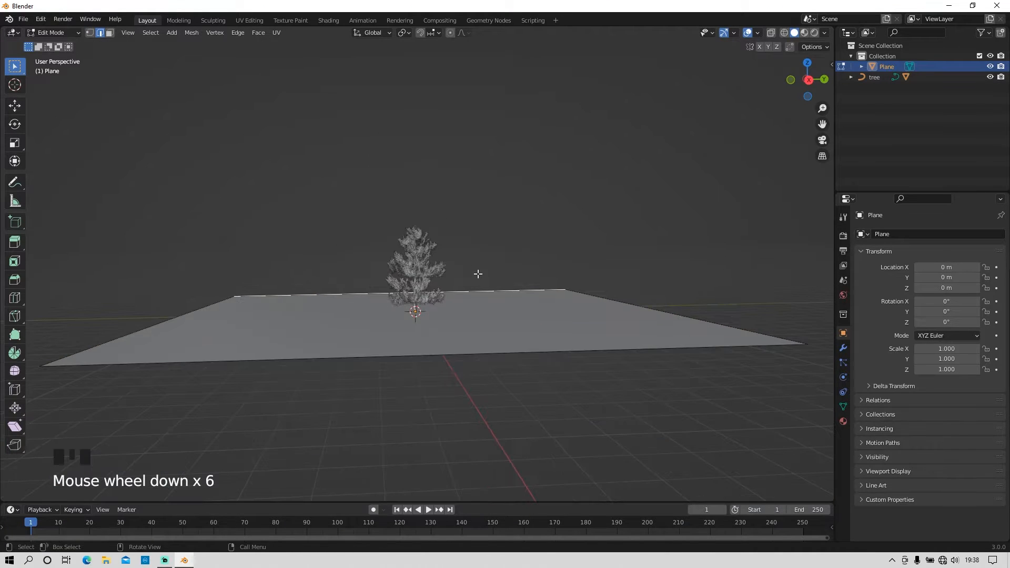
key("e")
key("z")
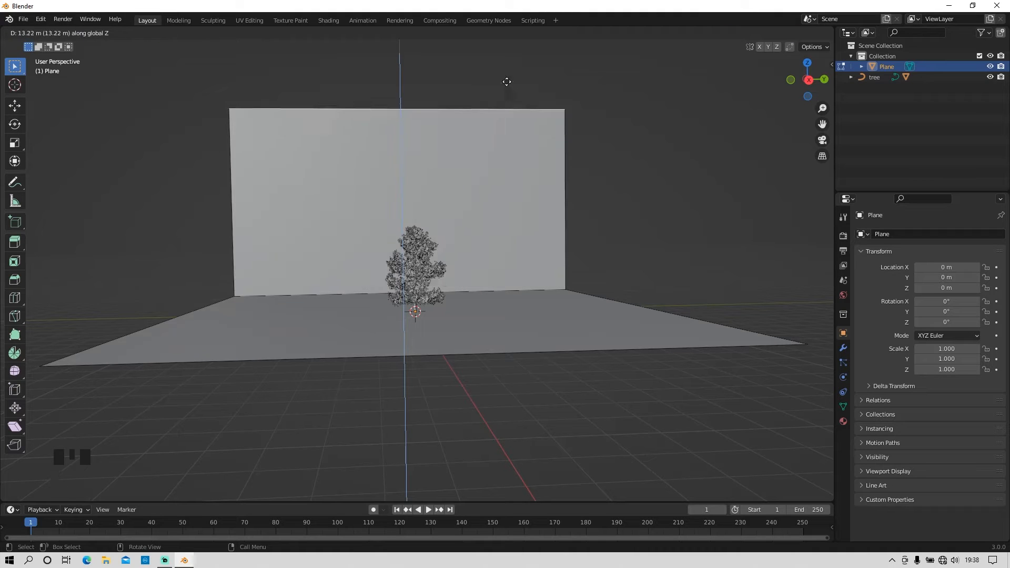
left_click(506, 479)
scroll(478, 469, "up", 5)
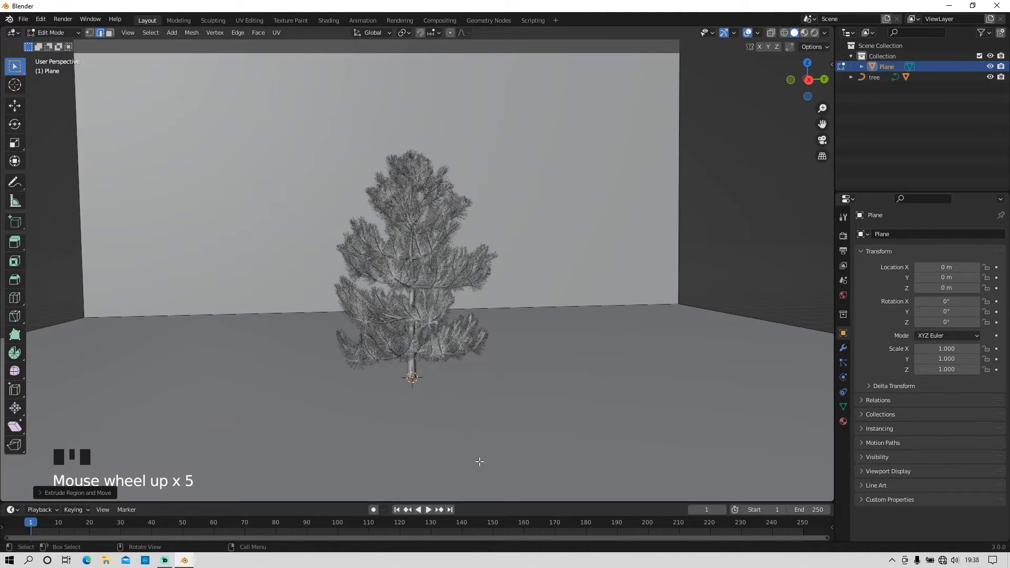
Step: Return to Object Mode and add a Bevel modifier with 37 segments to the plane
key("Tab")
scroll(591, 419, "up", 2)
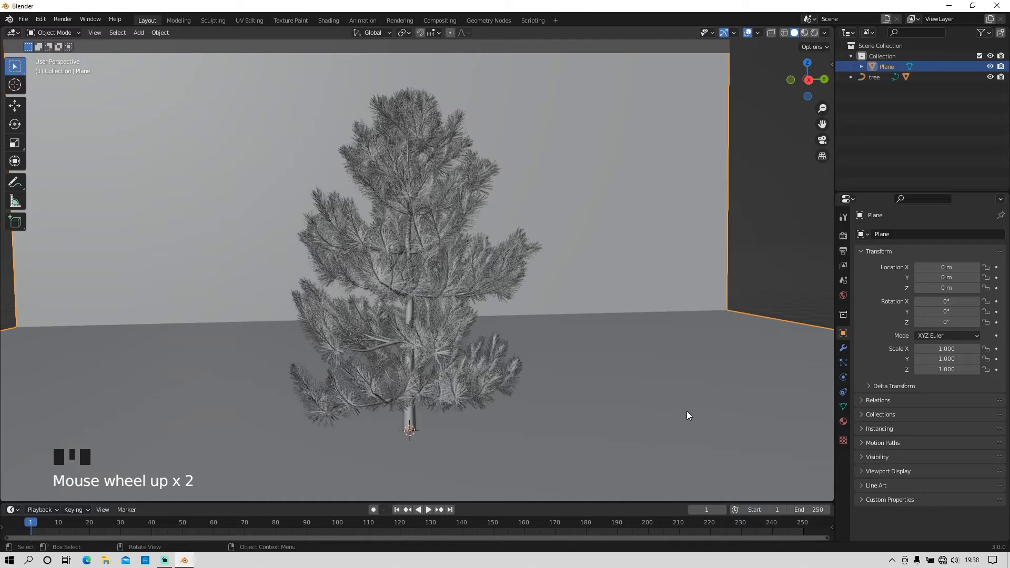
left_click(843, 348)
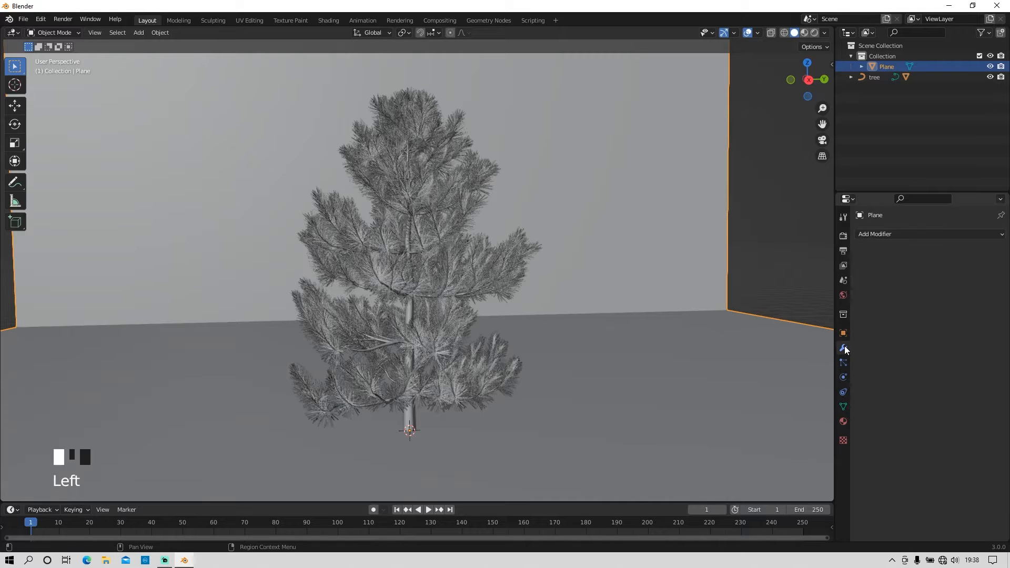
left_click(920, 233)
left_click(814, 274)
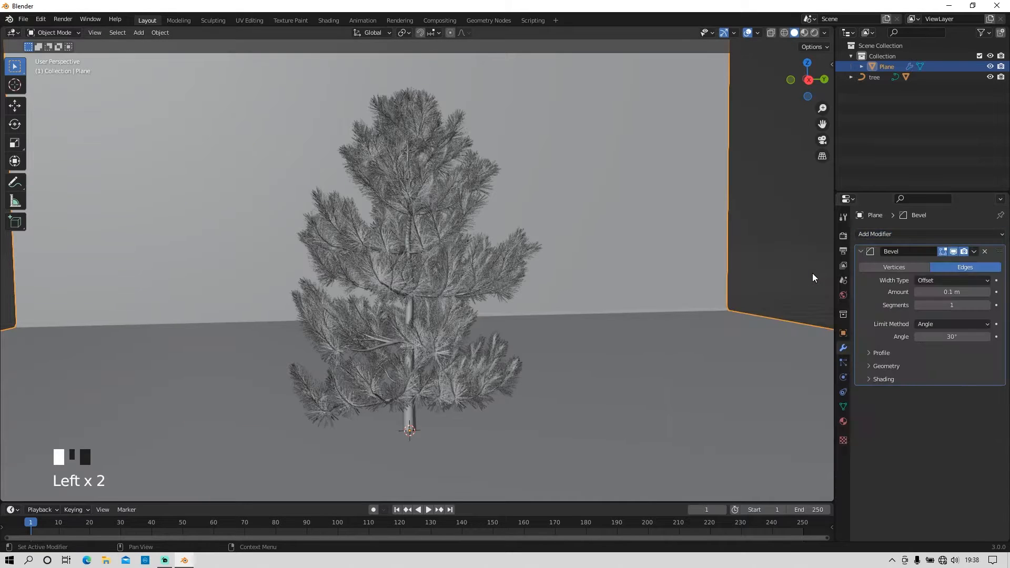
left_click(981, 305)
type("3")
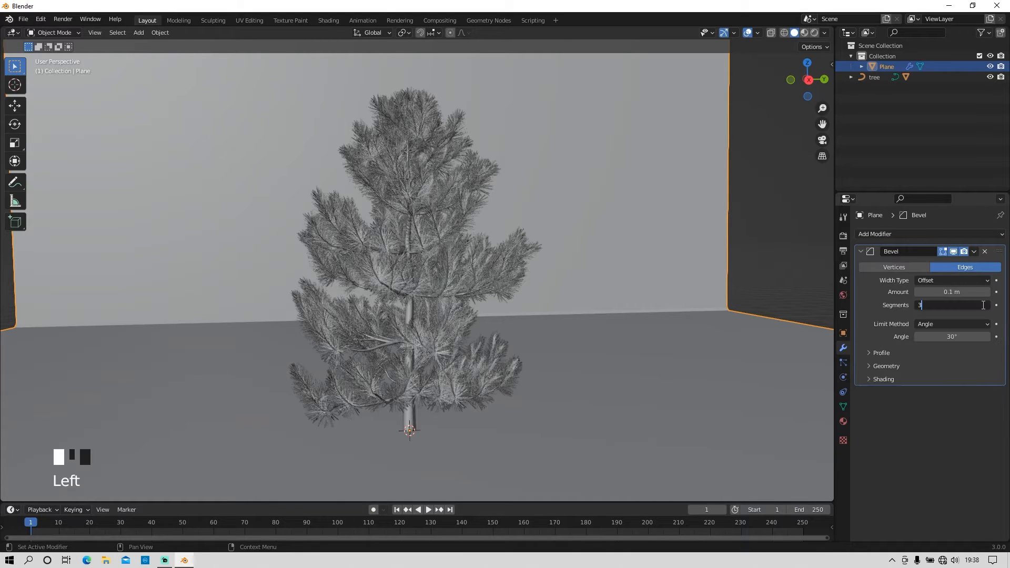
type("7")
Step: Set the bevel amount to 3.17 m so the backdrop curves smoothly into the floor
left_click(965, 290)
left_click(973, 437)
left_click_drag(953, 293, 992, 292)
scroll(563, 331, "down", 5)
middle_click_drag(563, 331, 508, 395)
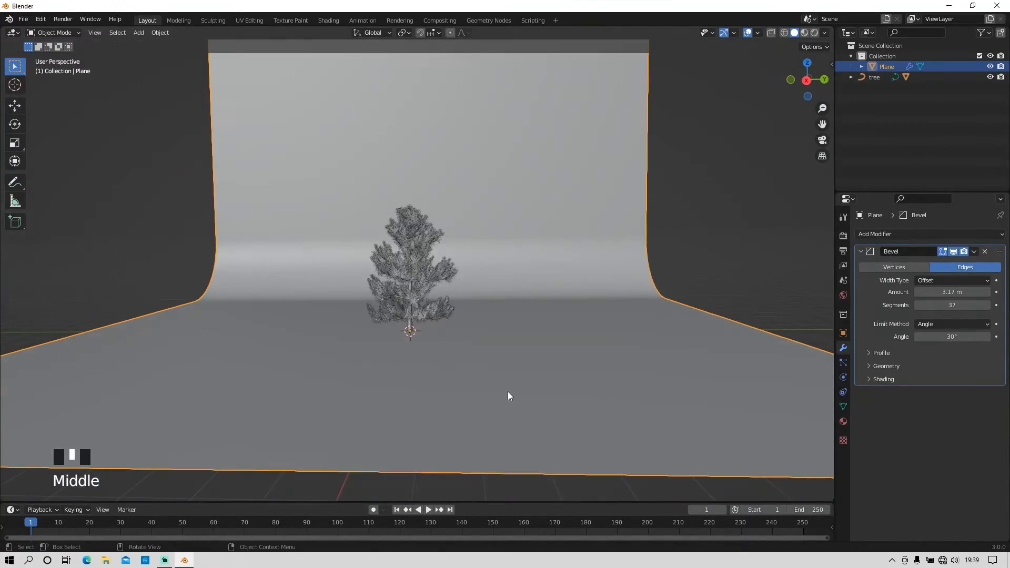
scroll(507, 396, "up", 4)
mouse_move(444, 464)
middle_mouse_down()
mouse_move(429, 455)
mouse_move(438, 459)
middle_mouse_up()
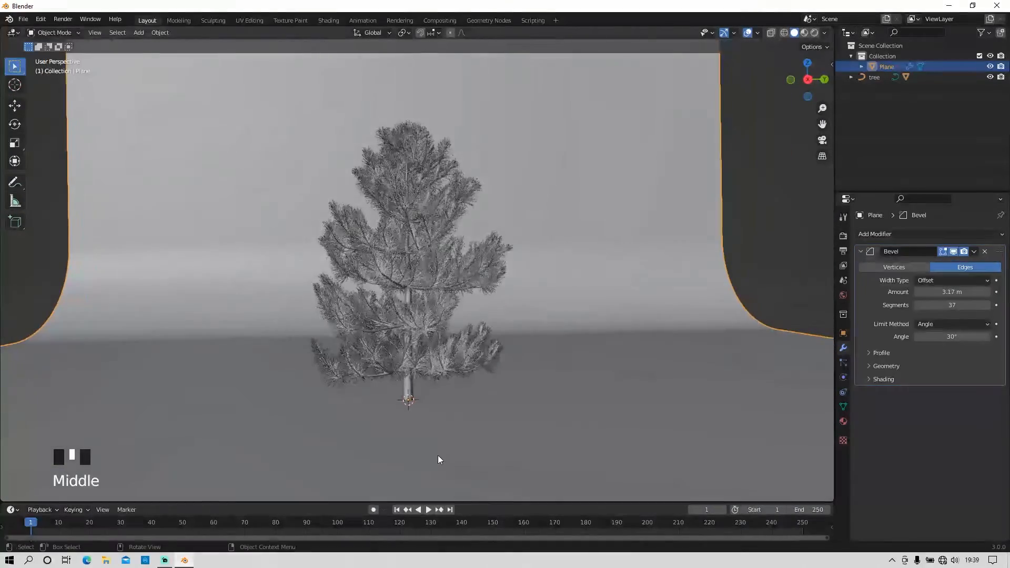
Step: Scale the backdrop's wall face to about twice its width with Z locked, and return to Object Mode
key("Tab")
left_click(110, 33)
scroll(383, 176, "down", 3)
left_click(408, 121)
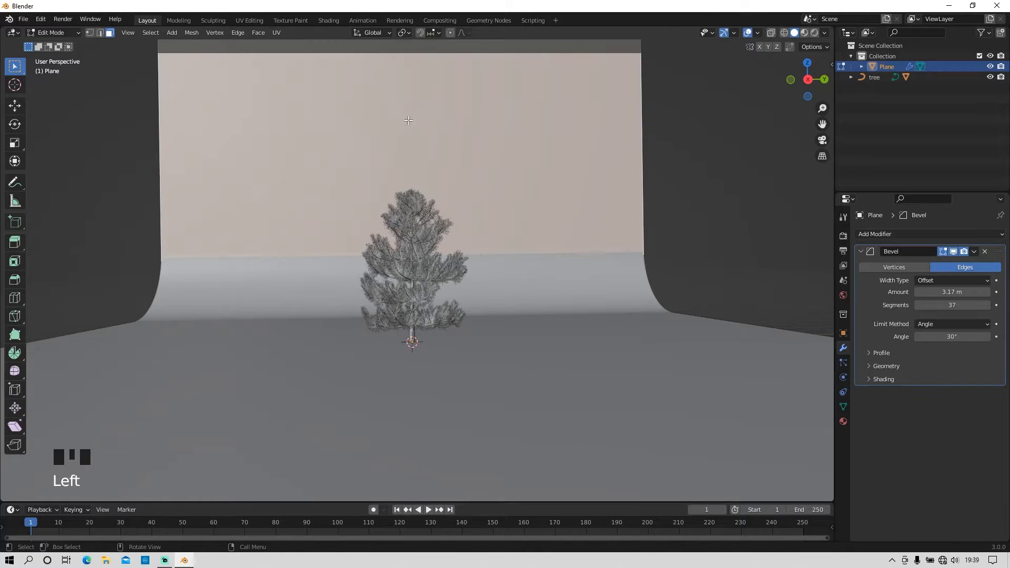
key("s")
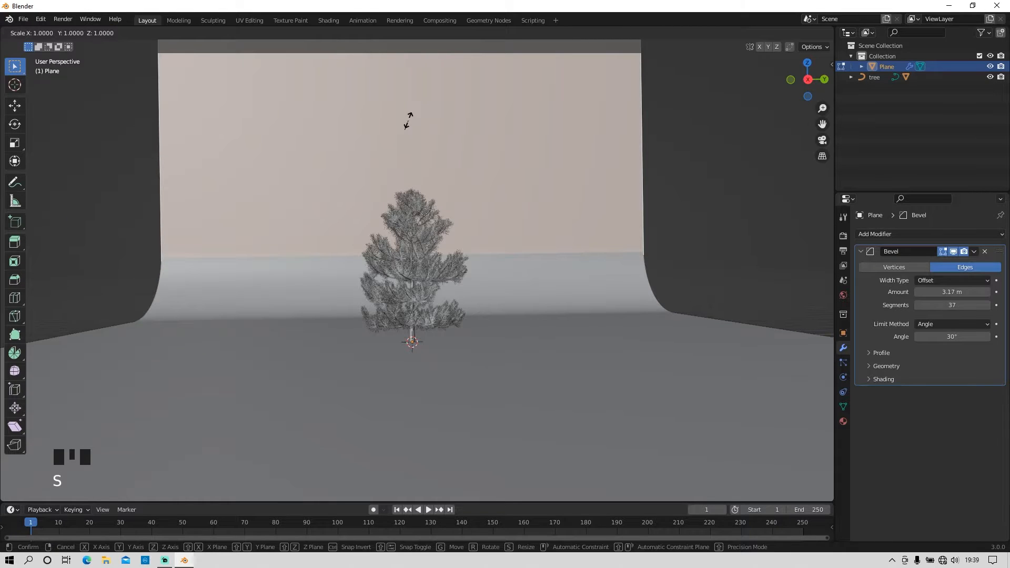
key("shift+z")
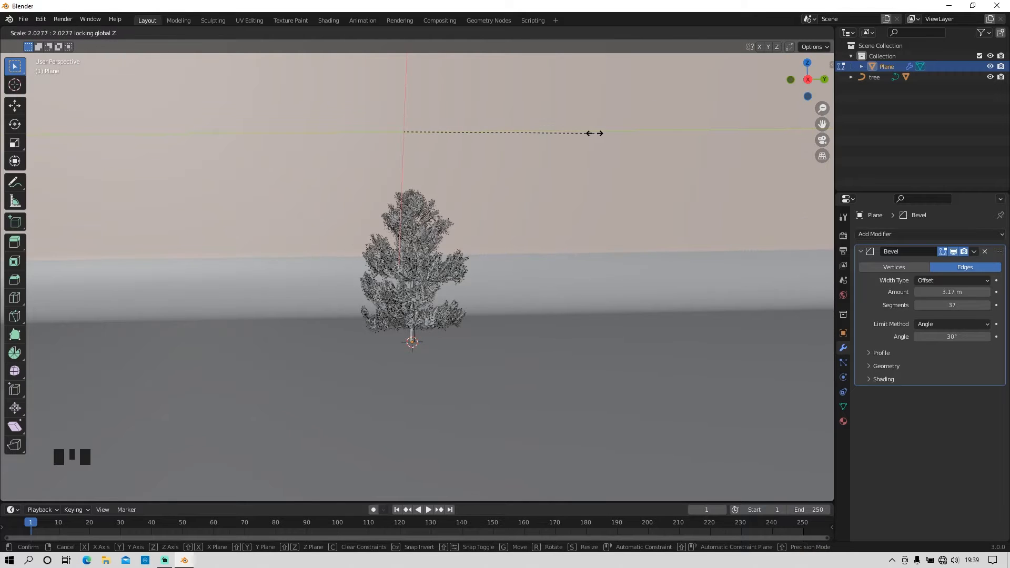
left_click(597, 134)
scroll(535, 185, "up", 5)
key("Tab")
Step: Add a camera and align it to the current front view of the tree
scroll(490, 245, "up", 5)
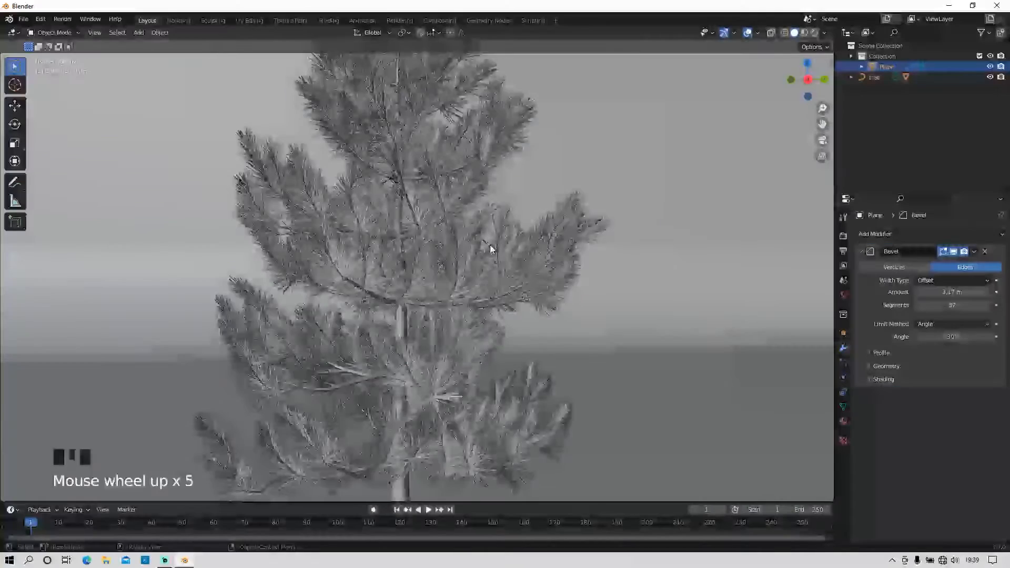
scroll(482, 344, "down", 3)
key("shift+a")
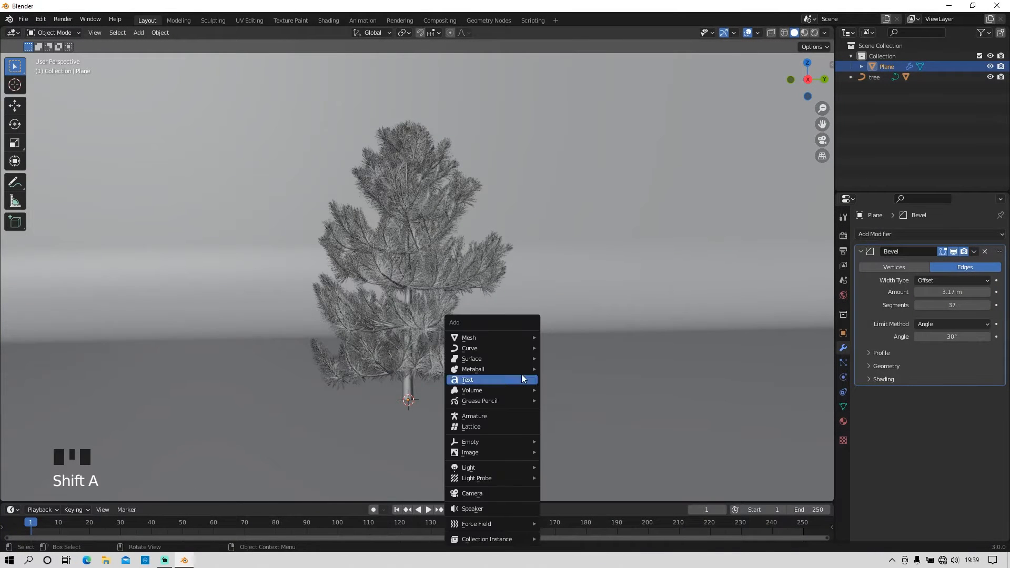
left_click(510, 493)
key("ctrl+alt+KP_0")
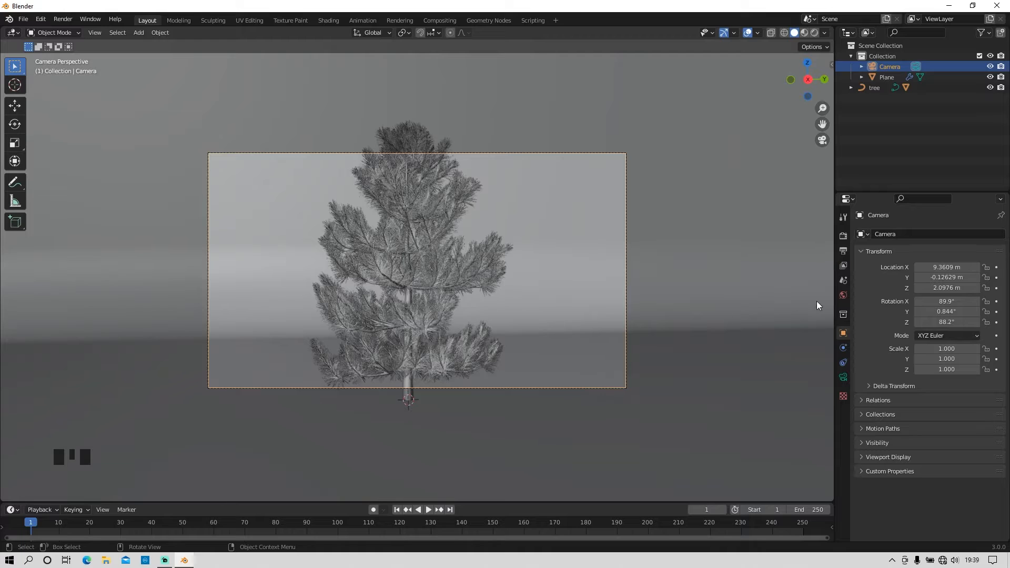
Step: Set the horizontal output resolution to 1080 px for a square 1080 × 1080 render
left_click(843, 251)
double_click(951, 248)
type("1080")
key("Return")
Step: Move the camera along its local Z axis closer to the tree so it fills more of the frame
scroll(539, 284, "down", 1)
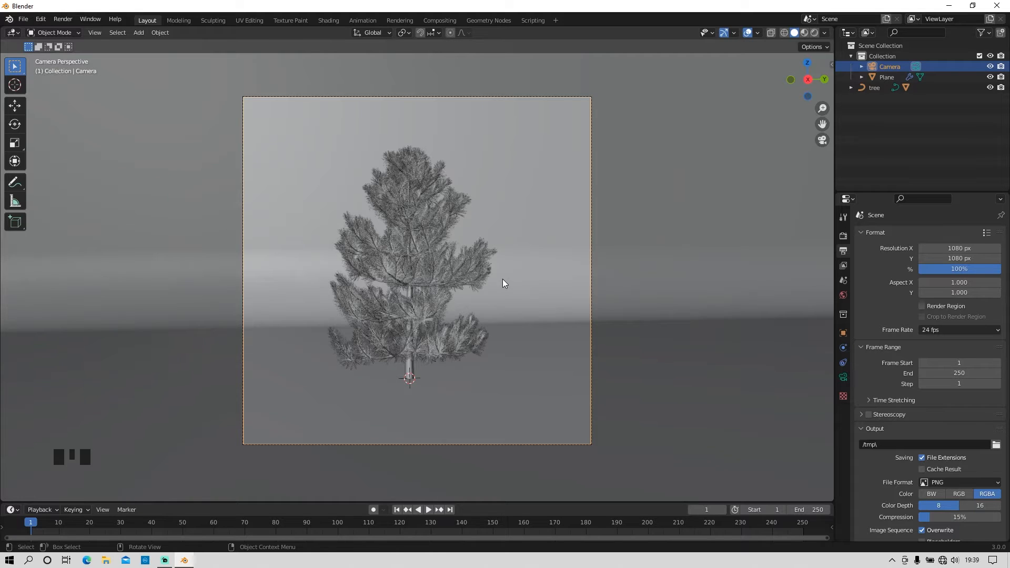
key("g")
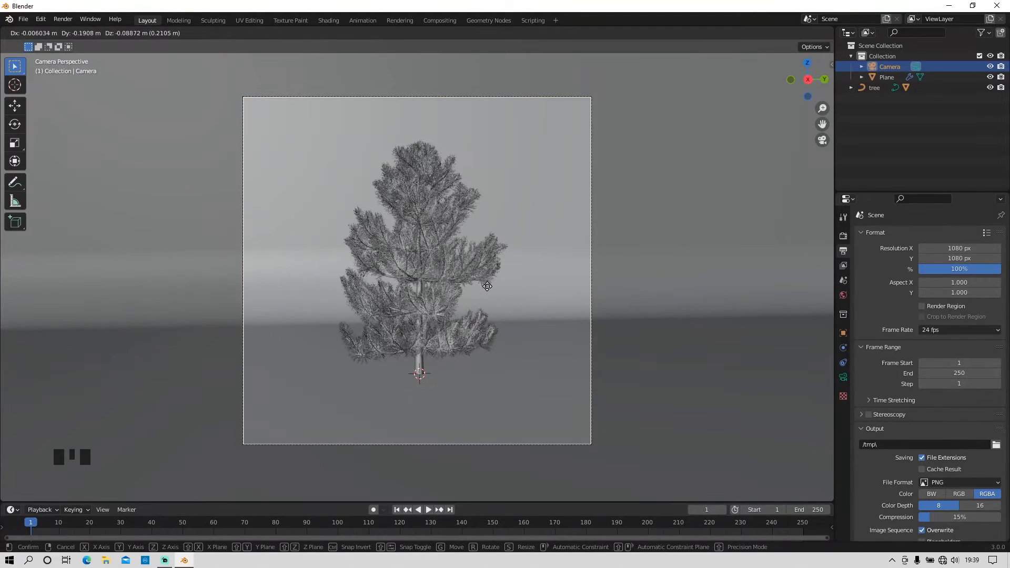
key("z")
key("z")
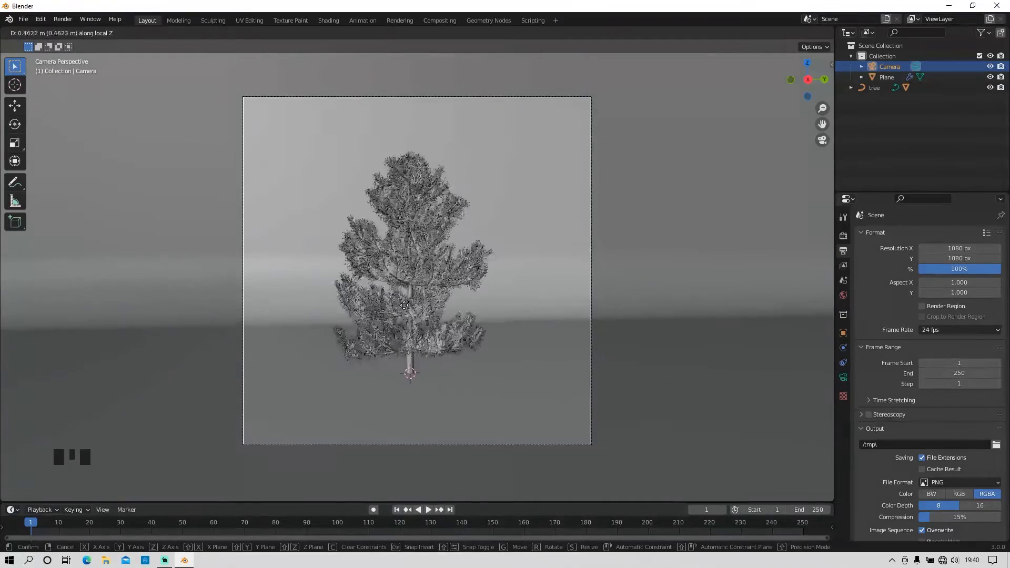
left_click(411, 229)
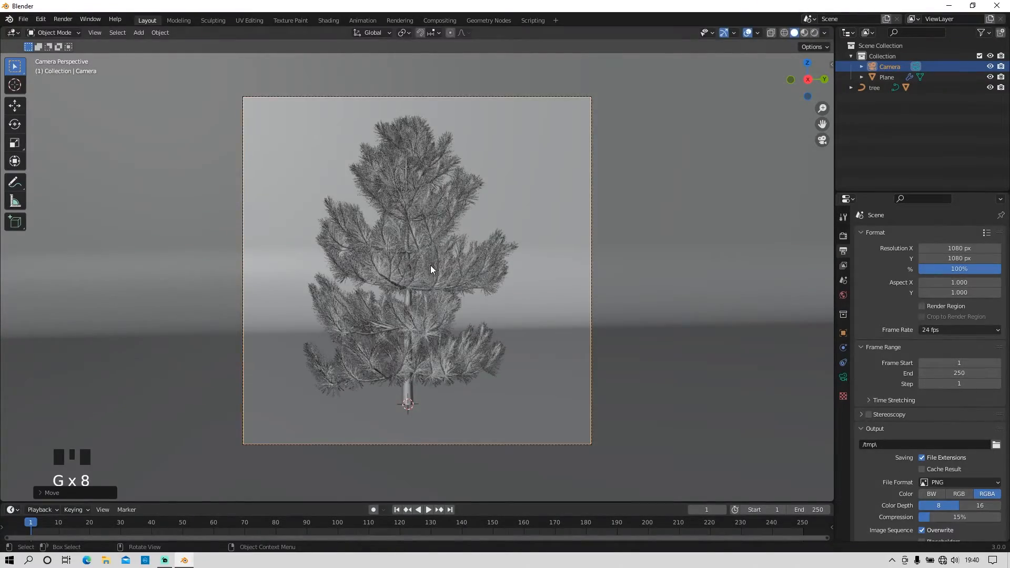
Step: Fine-tune the camera's position and its distance along local Z until the whole tree sits centred in the frame
key("g")
key("g")
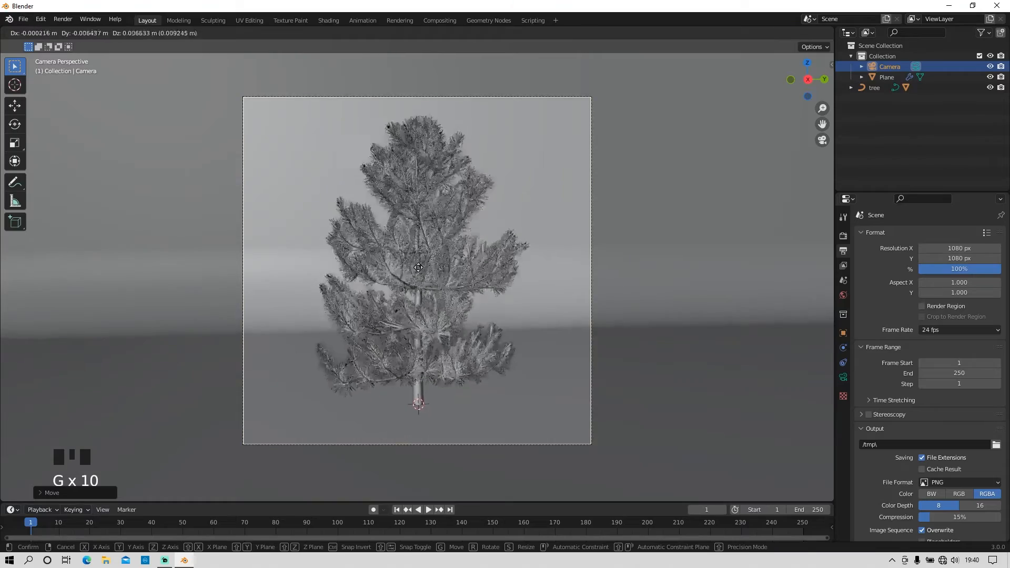
left_click(419, 264)
key("g")
key("z")
key("z")
left_click(425, 239)
key("g")
left_click(427, 245)
key("g")
left_click(428, 273)
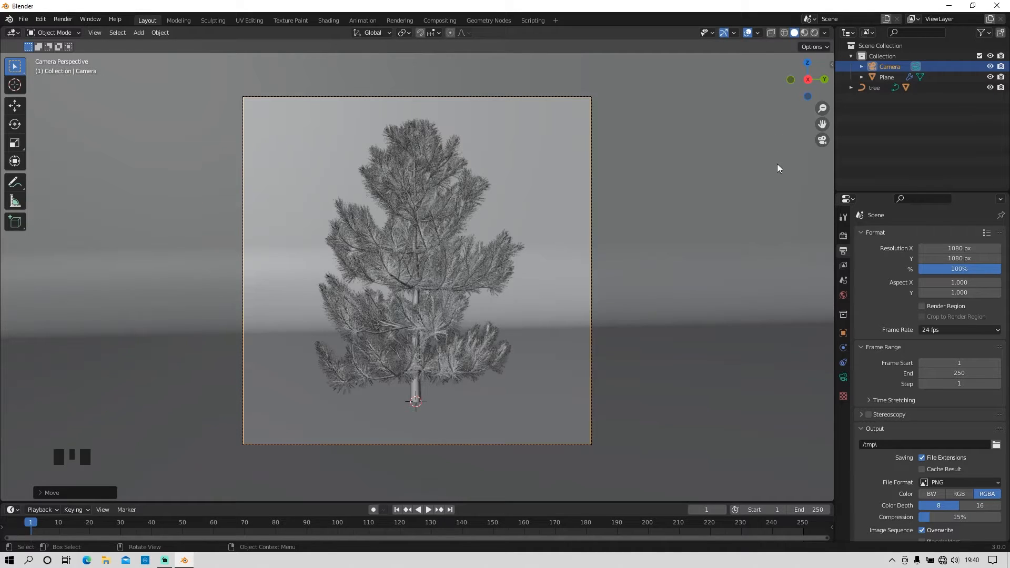
Step: Switch the viewport to Material Preview shading and select the tree's leaves
left_click(814, 32)
left_click(803, 33)
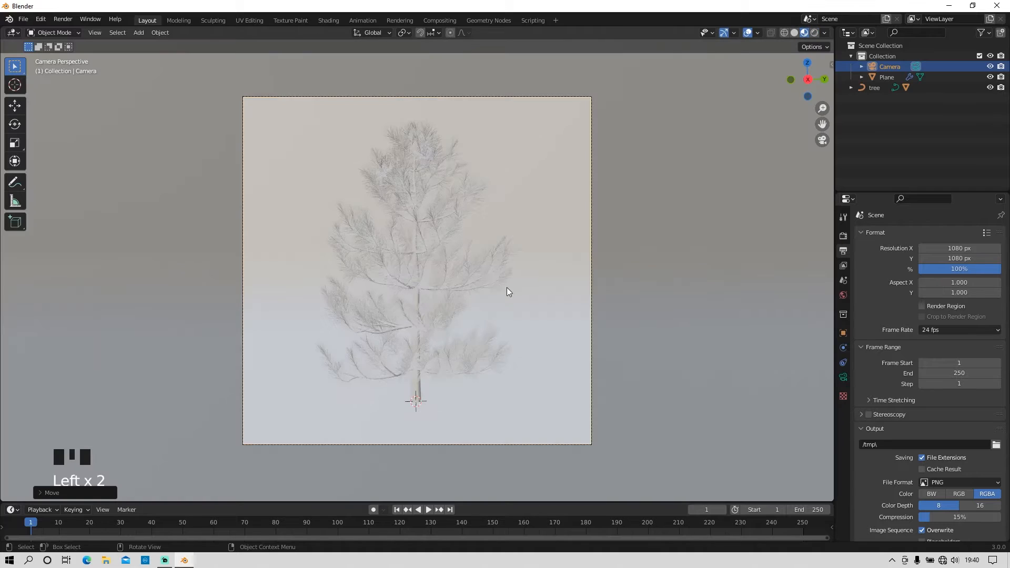
left_click(475, 191)
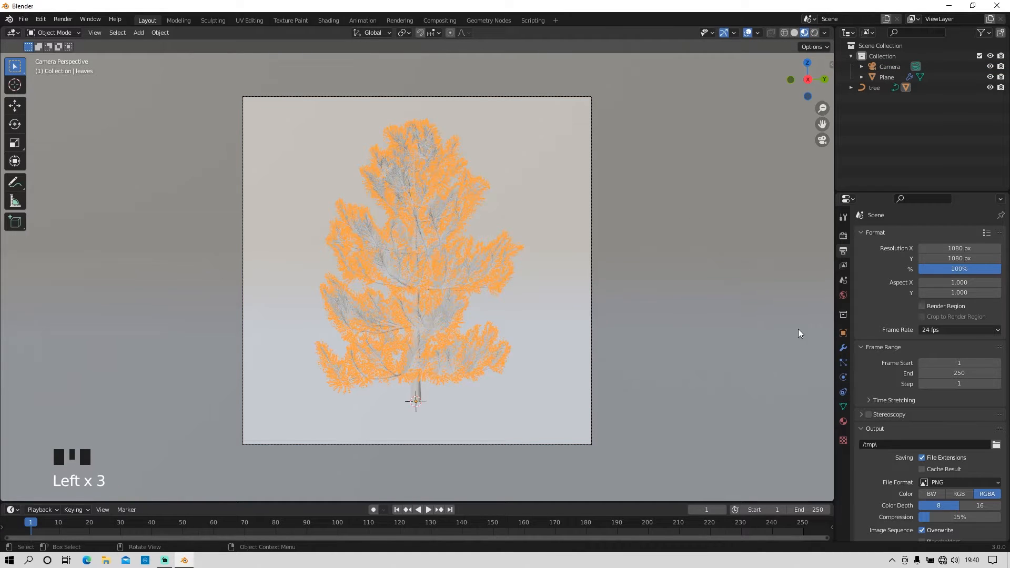
Step: Create a new material for the tree's leaves
left_click(843, 421)
left_click(953, 279)
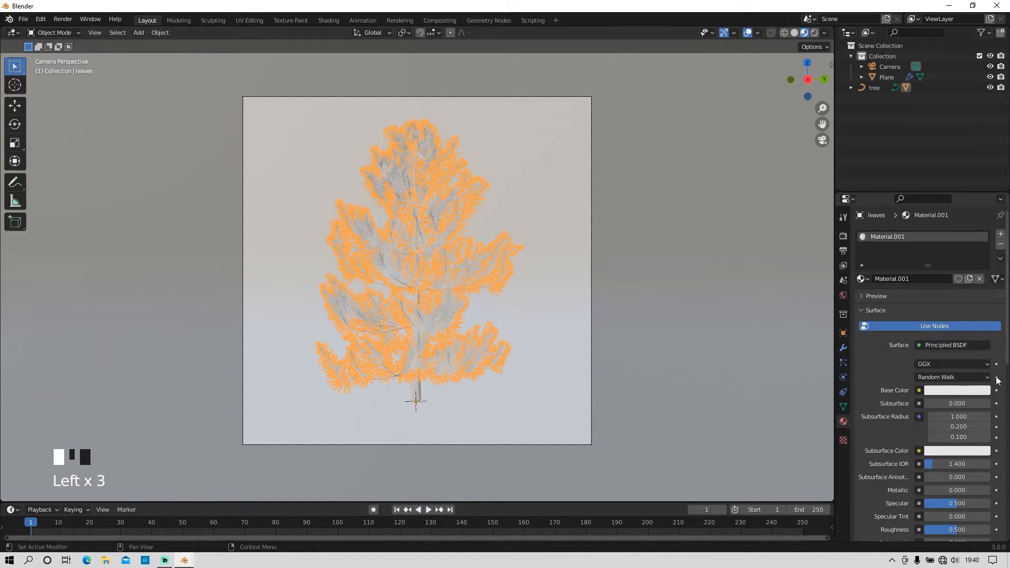
Step: Try an Emission surface shader on the leaves' material and undo the change
left_click(945, 359)
left_click_drag(952, 346, 863, 133)
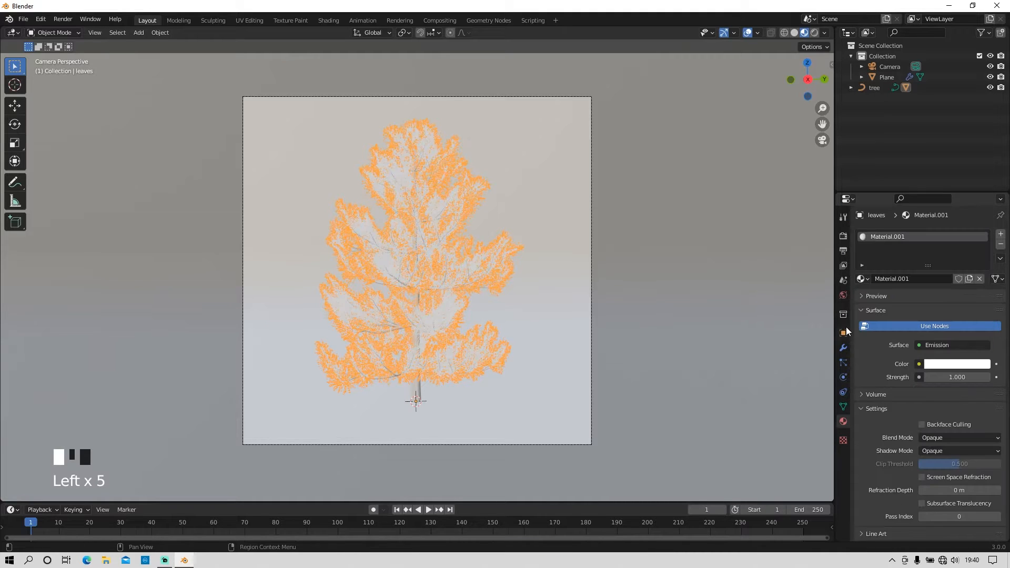
left_click(957, 364)
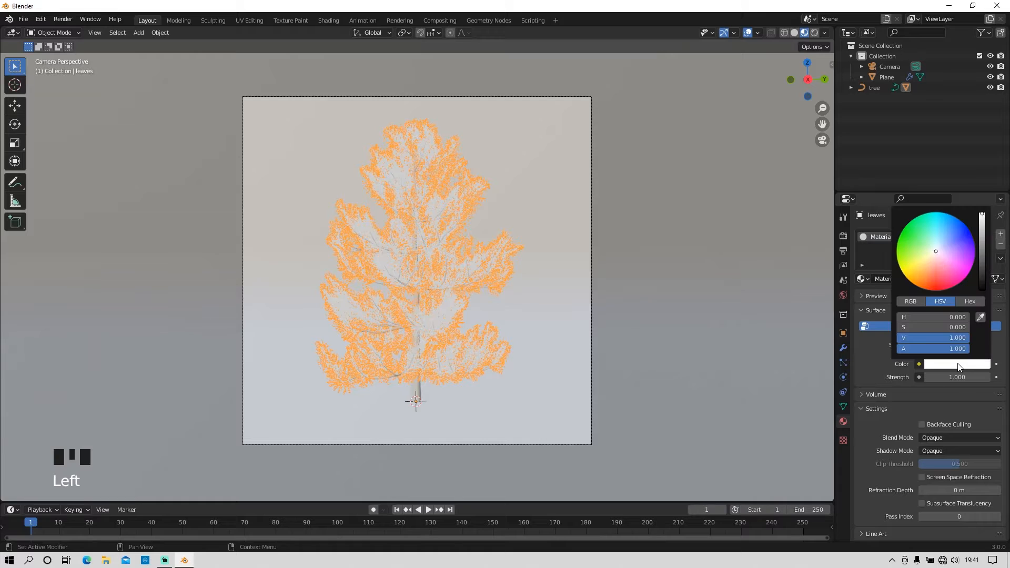
left_click(860, 358)
key("ctrl+z")
key("ctrl+z")
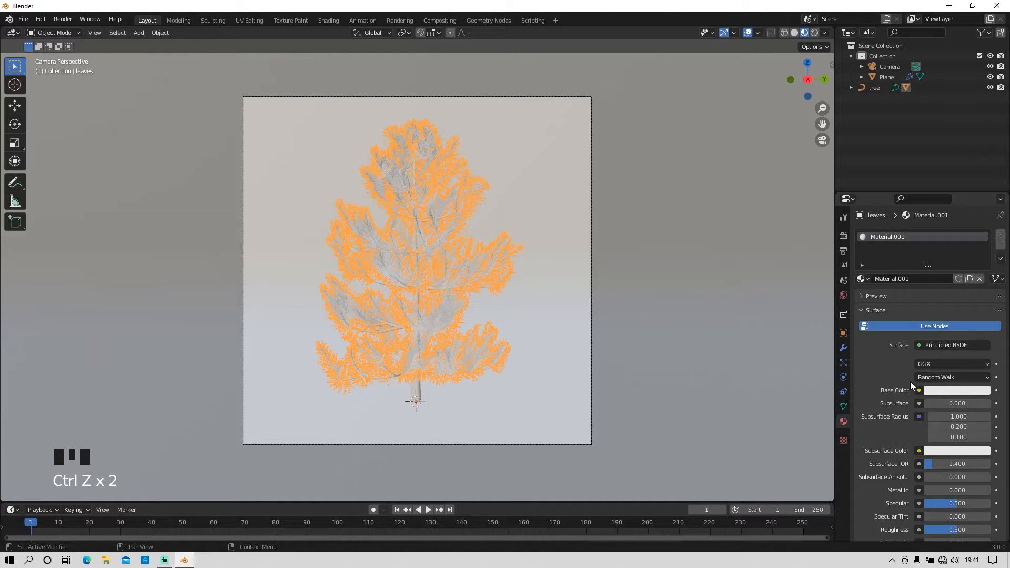
Step: Set the Base Color of the leaves' material to a dark green
left_click(938, 392)
left_click_drag(932, 265, 902, 266)
left_click_drag(981, 260, 981, 286)
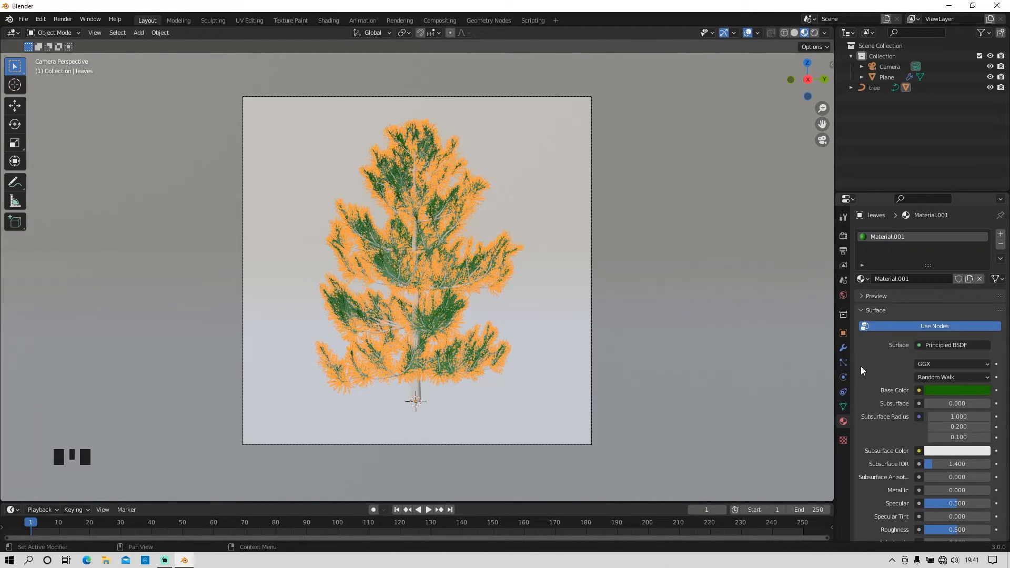
Step: Give the tree's trunk and branches a new material with a dark reddish-brown Base Color
left_click(415, 391)
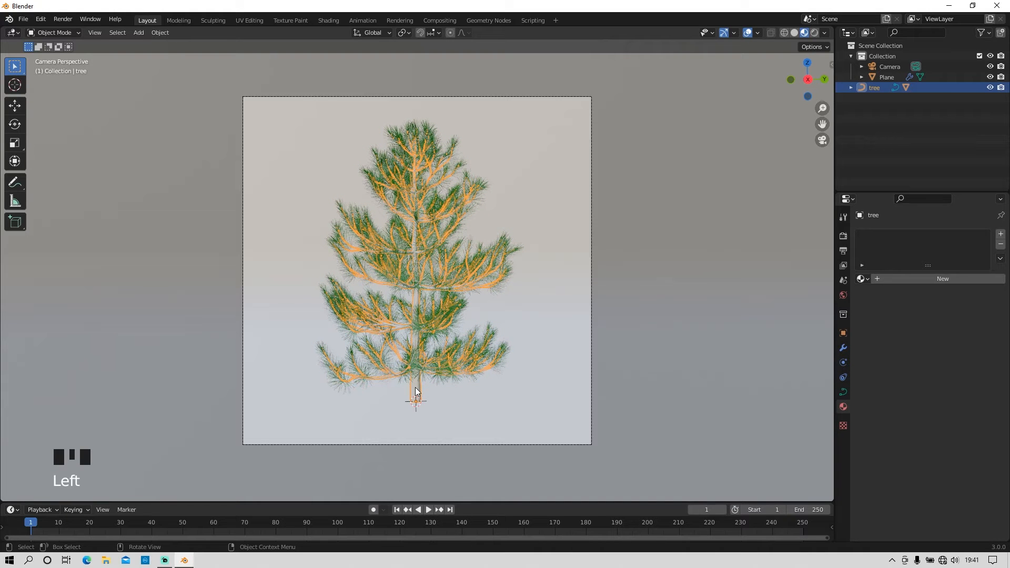
left_click(942, 279)
left_click(957, 390)
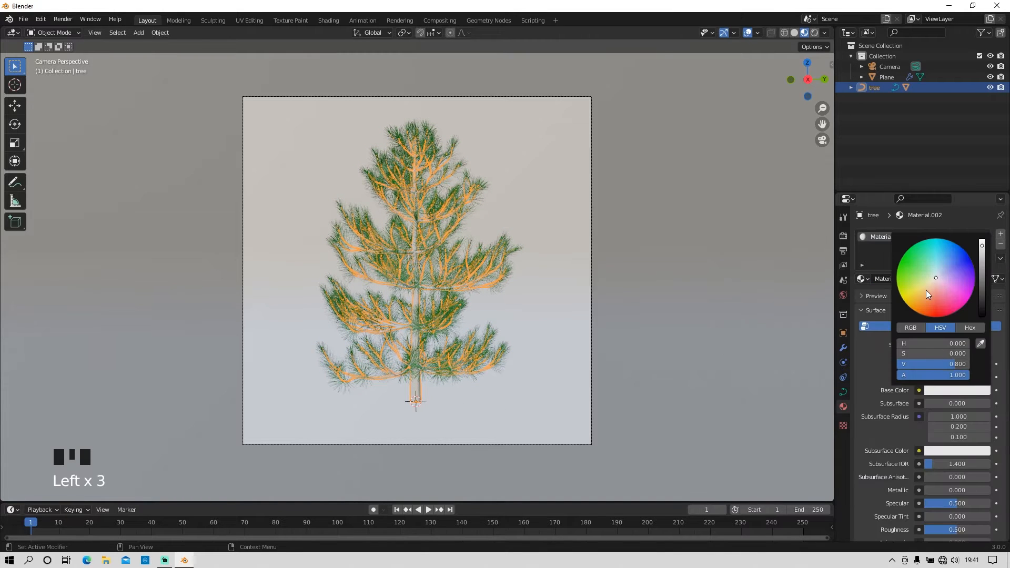
left_click_drag(982, 257, 981, 286)
Step: Give the curved backdrop plane a new material with a saturated orange Base Color
left_click(534, 216)
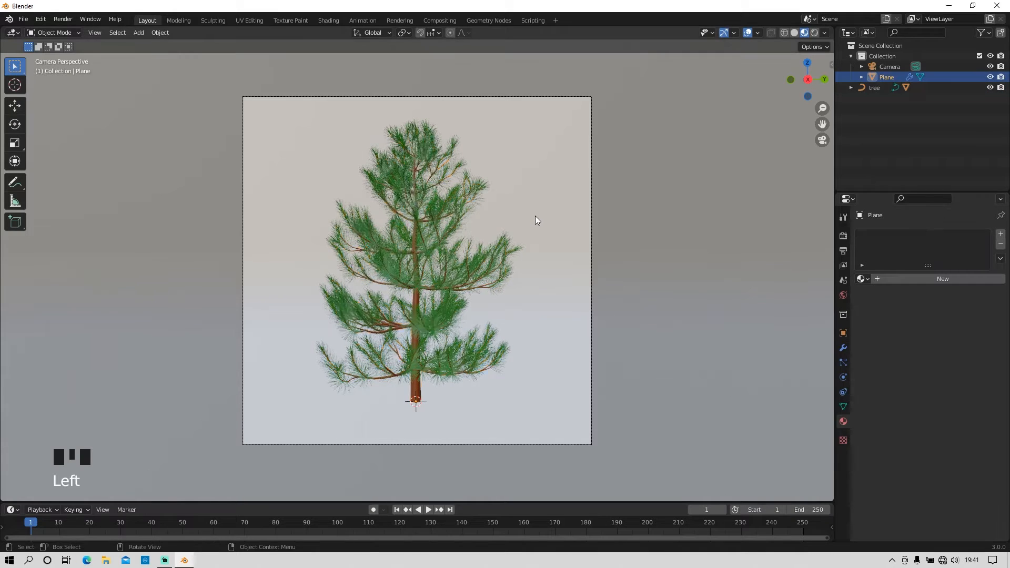
left_click(913, 279)
left_click(914, 278)
left_click(948, 390)
left_click_drag(918, 285, 918, 312)
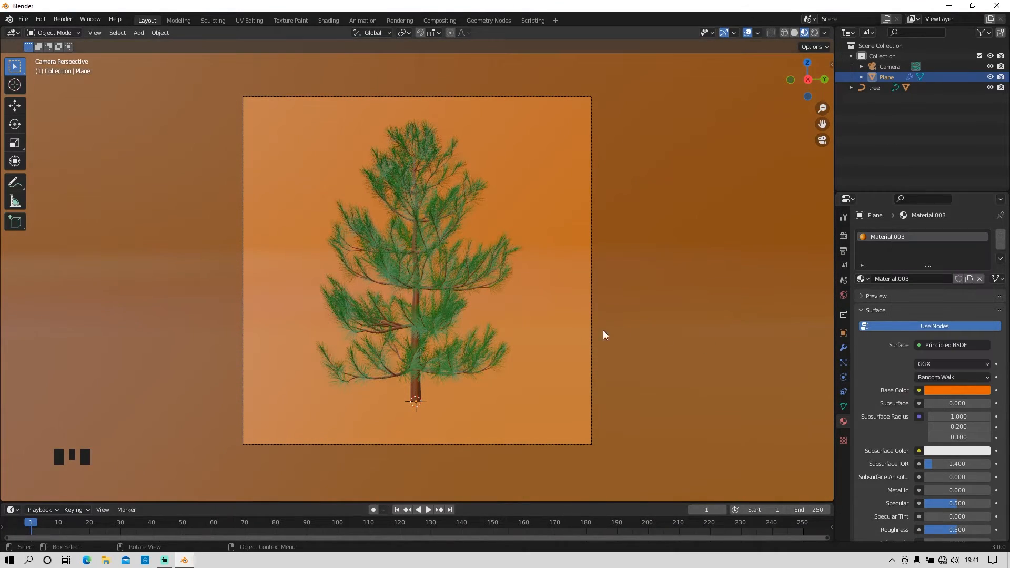
Step: Add a point light and raise it along global Z to above the treetop
left_click(138, 33)
mouse_move(174, 178)
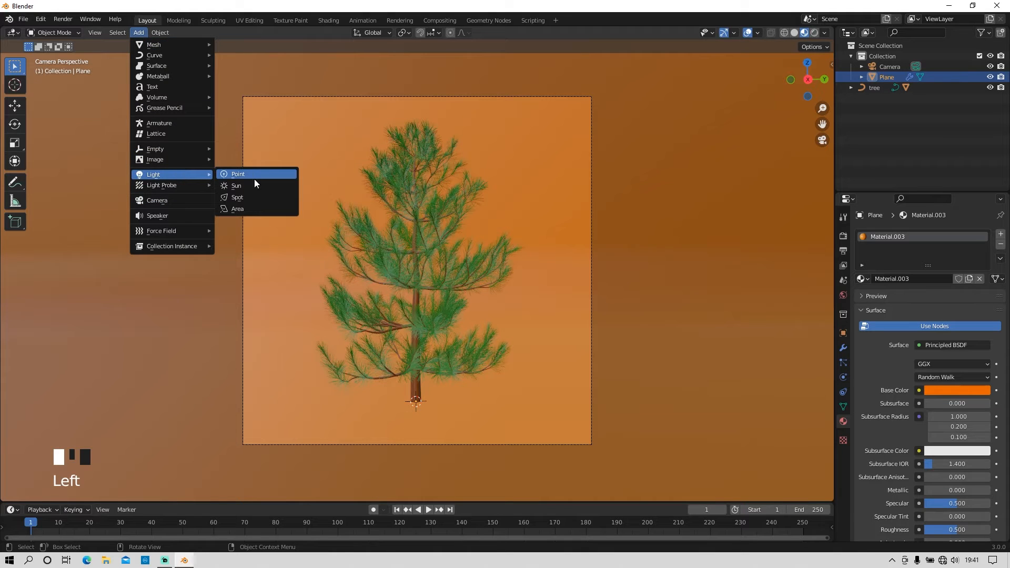
left_click(254, 176)
scroll(450, 270, "down", 3)
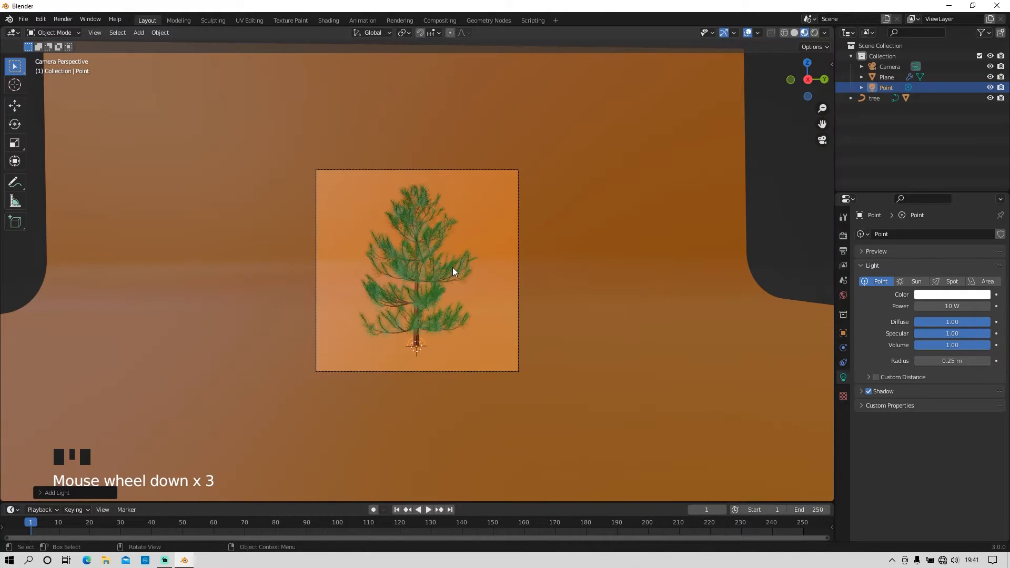
key("g")
key("z")
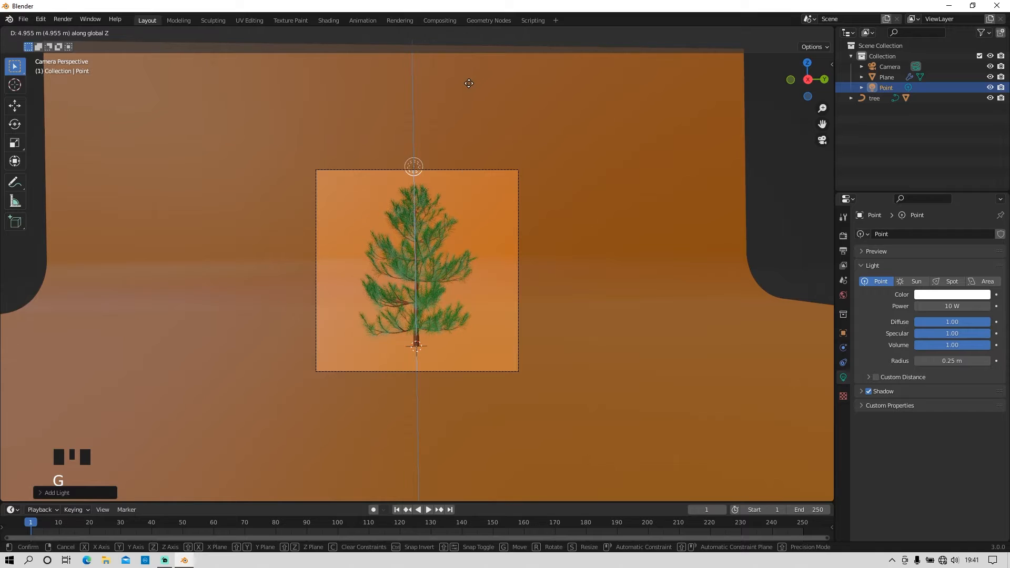
left_click(465, 493)
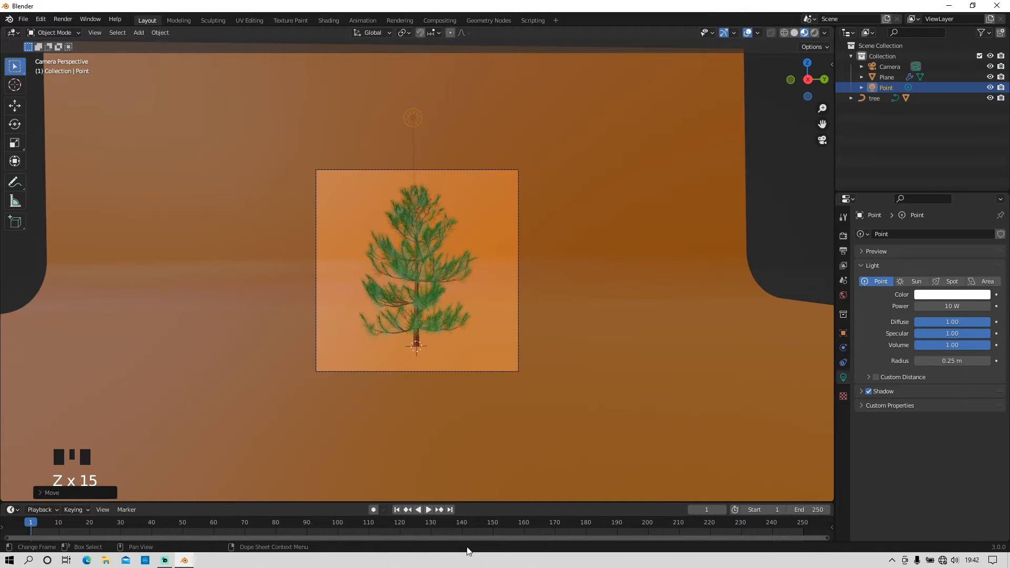
Step: In the top view, move the point light off the tree's centre, towards the camera and slightly to one side
middle_click(558, 403)
middle_click_drag(557, 403, 546, 416)
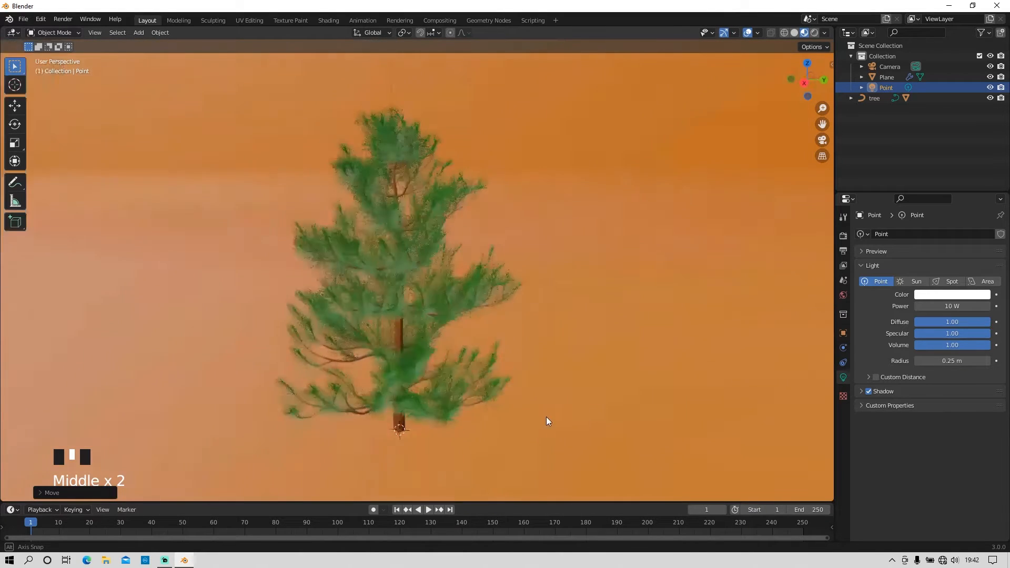
scroll(550, 416, "down", 2)
key("KP_1")
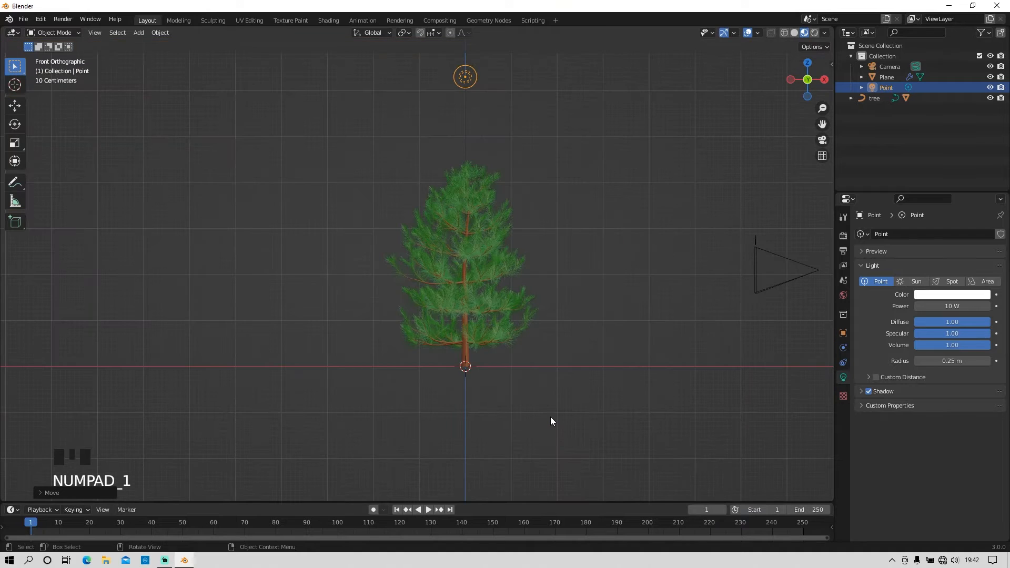
key("KP_1")
middle_click_drag(593, 291, 459, 338)
key("KP_7")
scroll(482, 273, "down", 3)
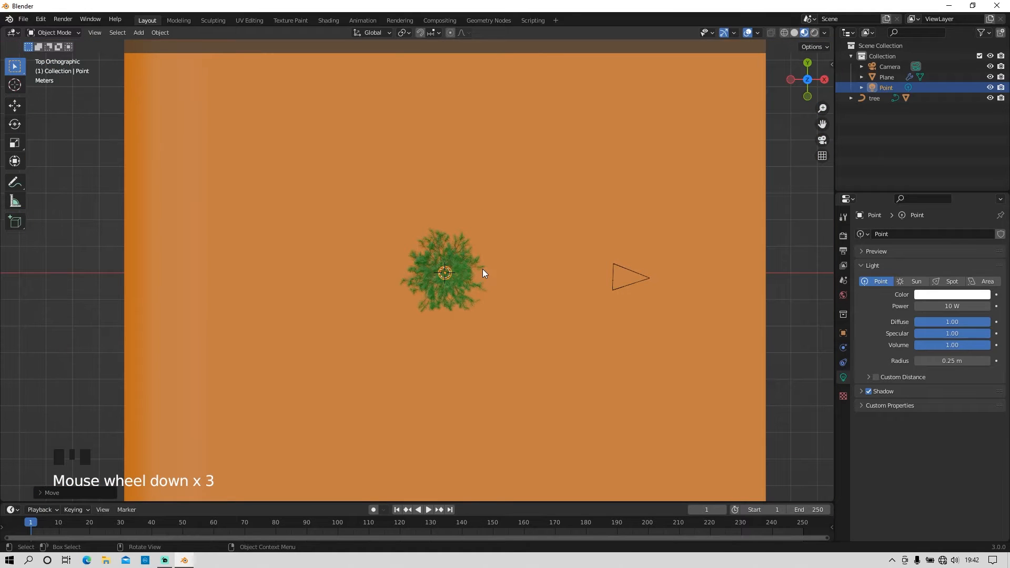
key("g")
left_click(562, 241)
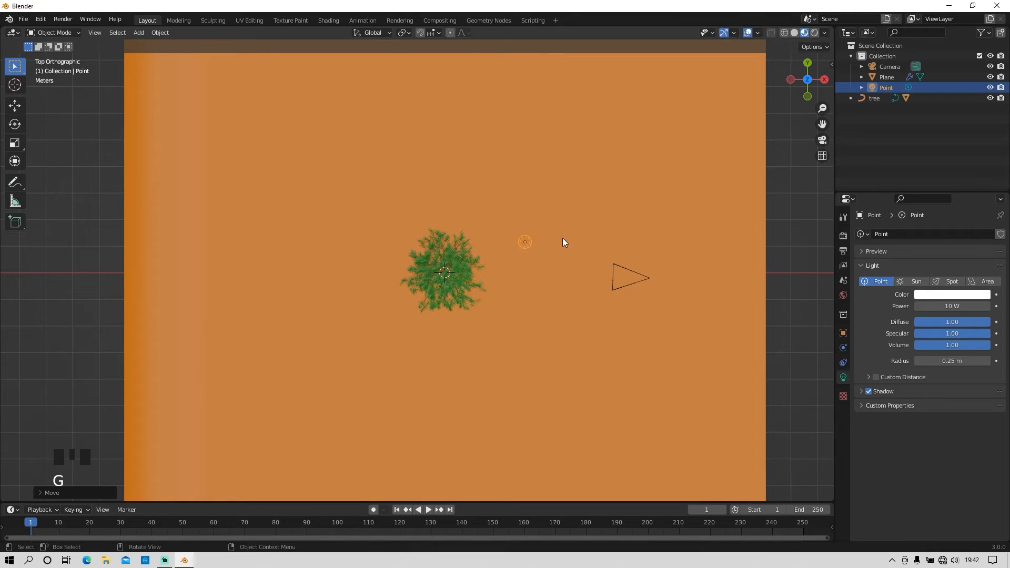
scroll(487, 342, "up", 2)
scroll(489, 345, "down", 1)
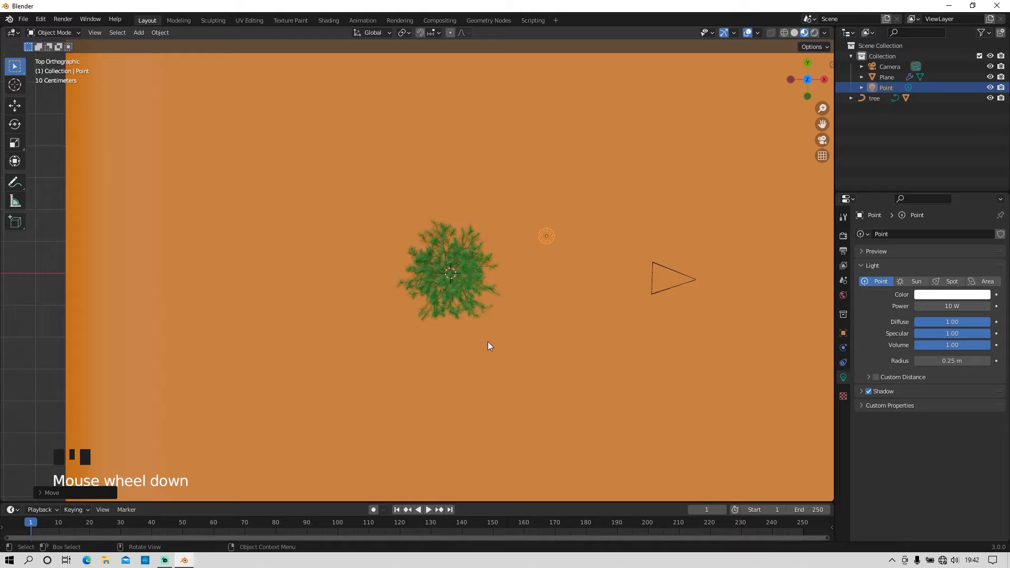
Step: Enable Scene World lighting in the viewport shading and set the point light's power to 1000 W
left_click(825, 33)
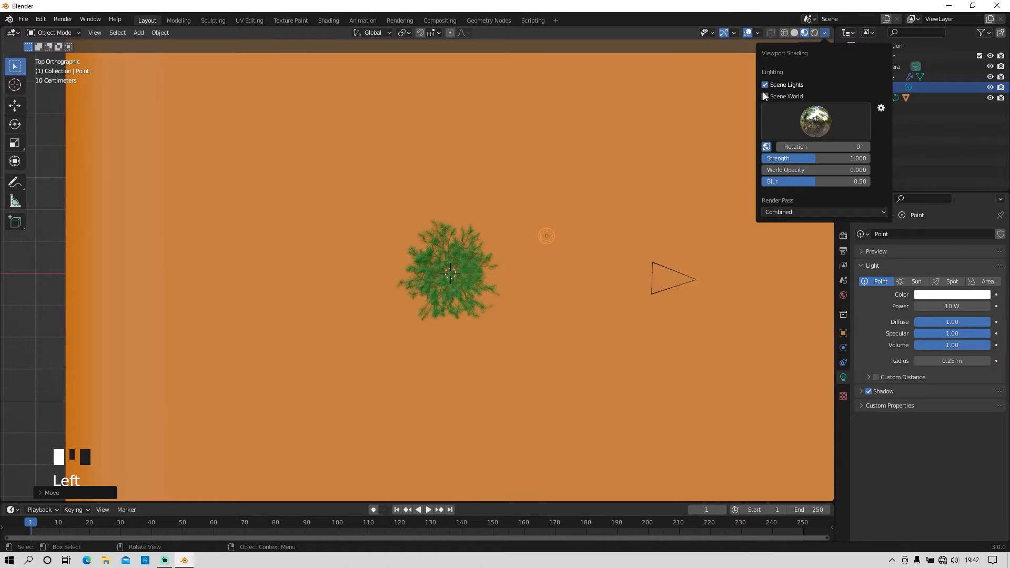
left_click(764, 95)
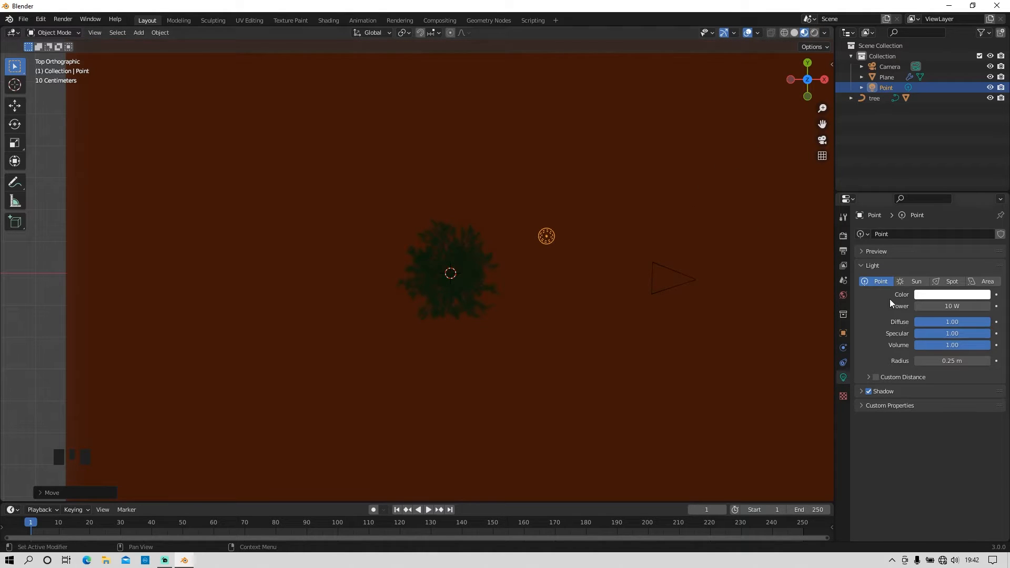
double_click(937, 309)
type("1000")
key("Return")
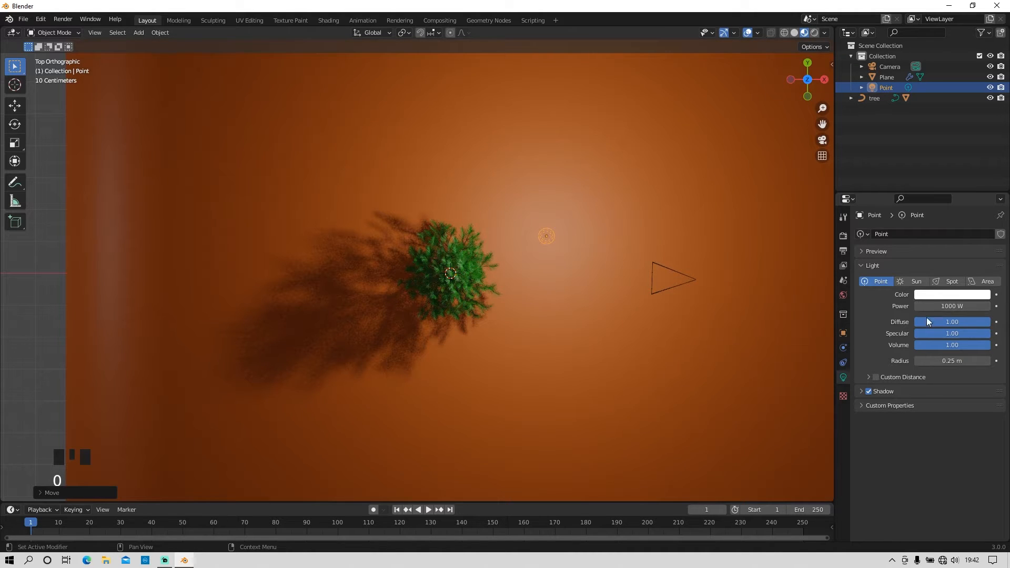
Step: Look through the camera and increase the point light's radius to 2.77 m to soften the shadows
key("KP_0")
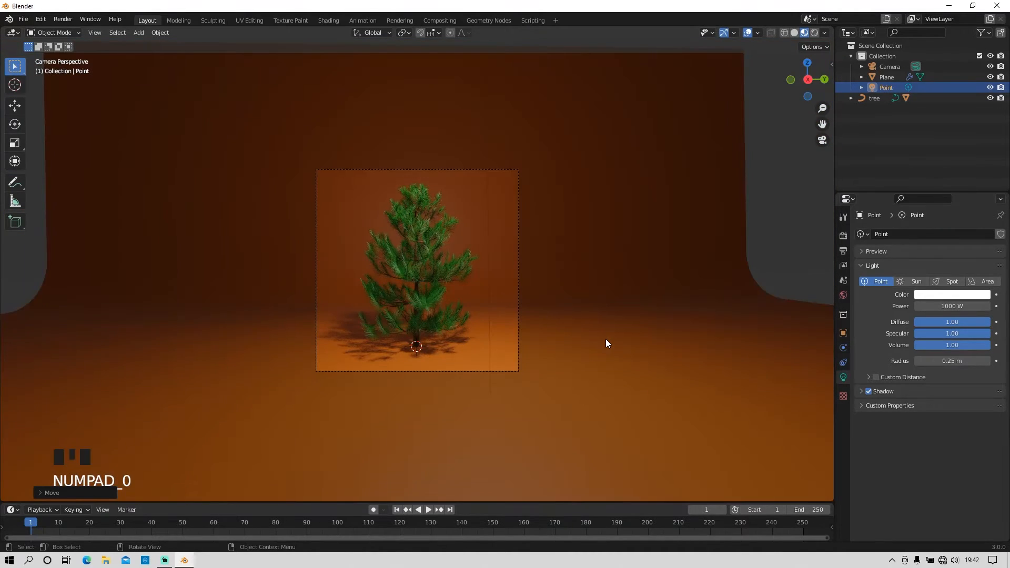
scroll(441, 344, "up", 4)
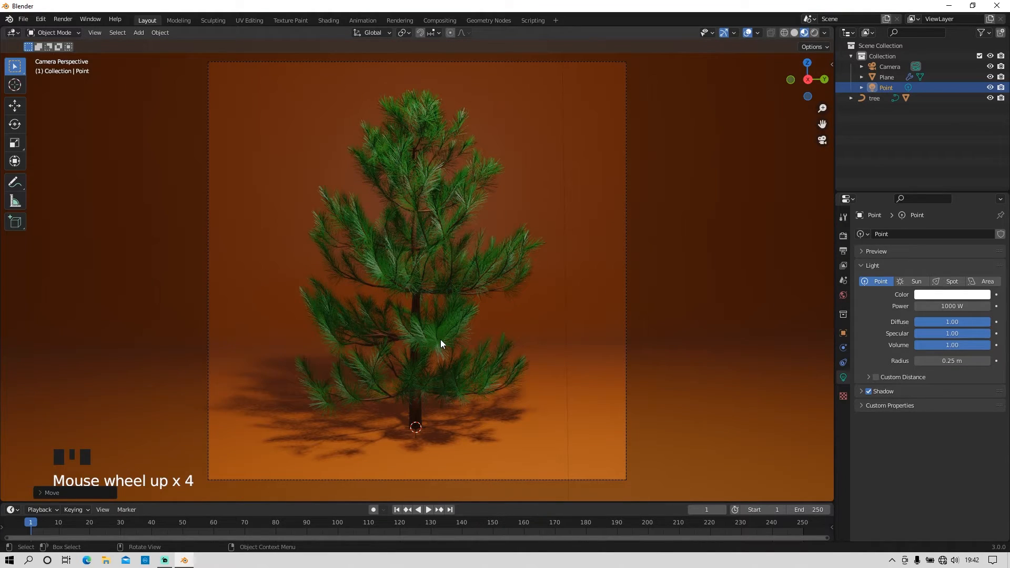
left_click_drag(952, 361, 1002, 361)
Step: Move the point light slightly lower and further to the side of the tree, judging the lighting in the camera frame
scroll(620, 334, "down", 4)
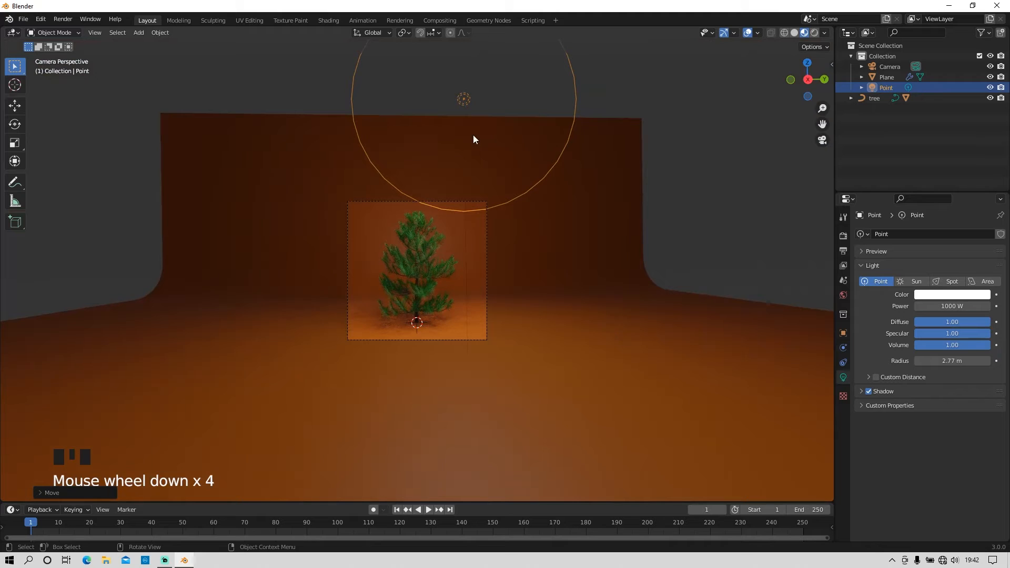
left_click(463, 100)
key("g")
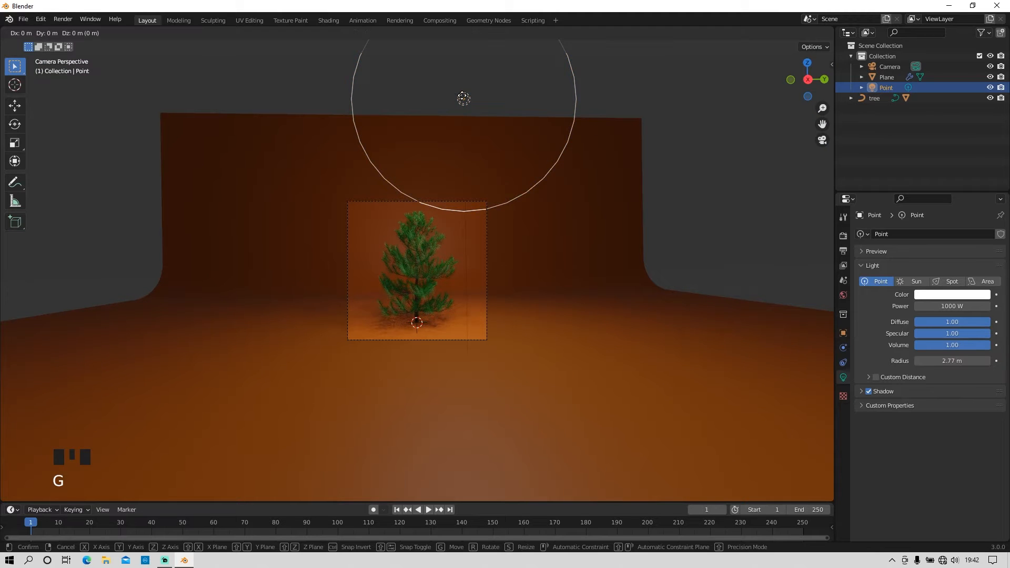
left_click(492, 121)
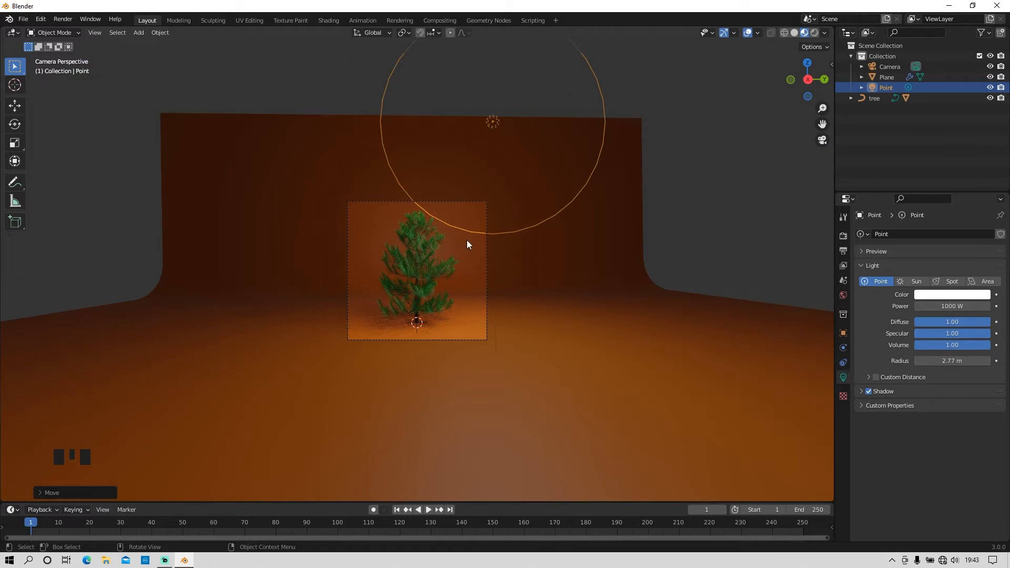
scroll(452, 242, "up", 4)
scroll(452, 242, "down", 1)
scroll(453, 242, "up", 1)
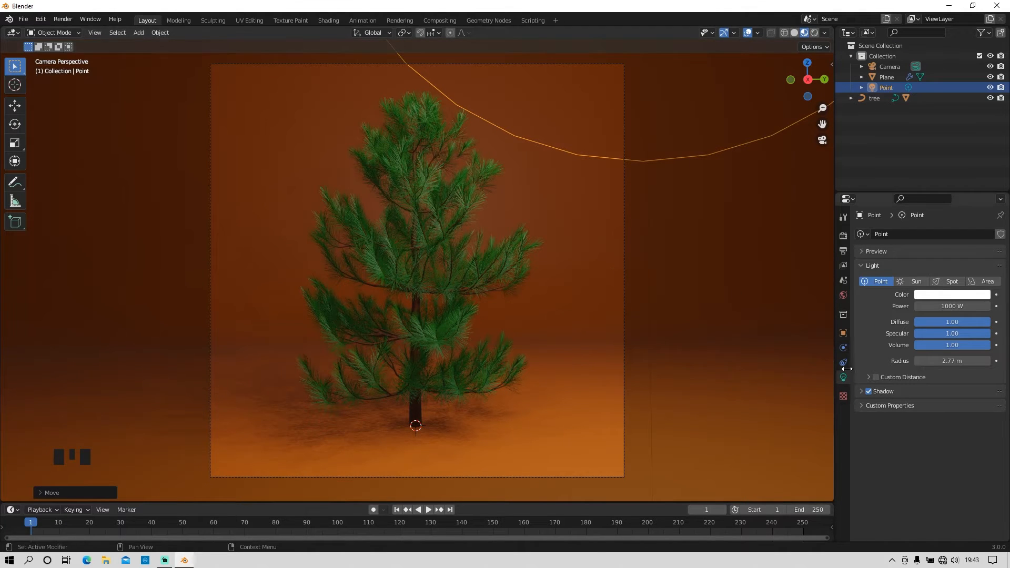
Step: Darken the world background colour to nearly black, with an HSV value of about 0.006
left_click(843, 295)
left_click(955, 305)
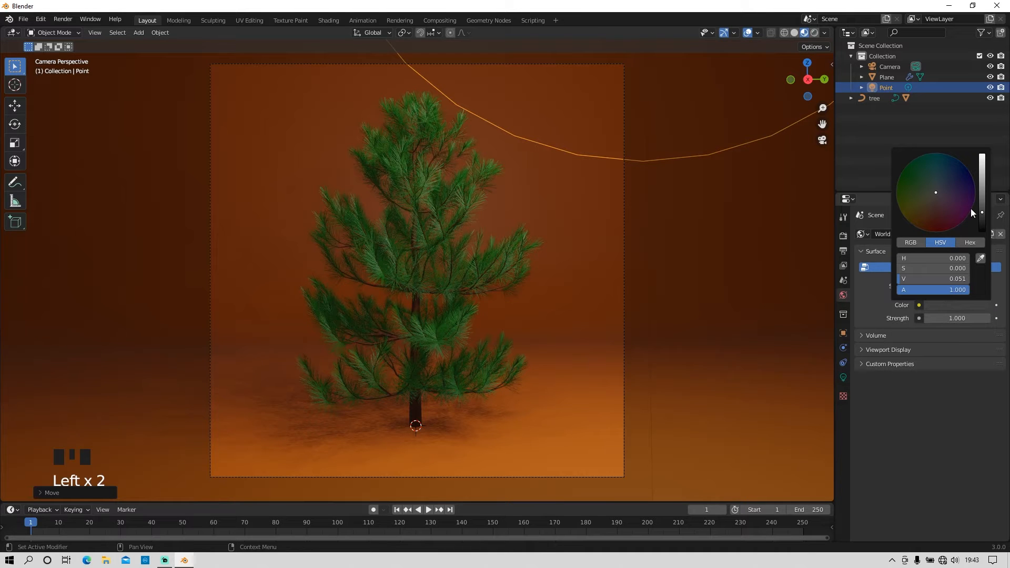
left_click_drag(980, 209, 979, 229)
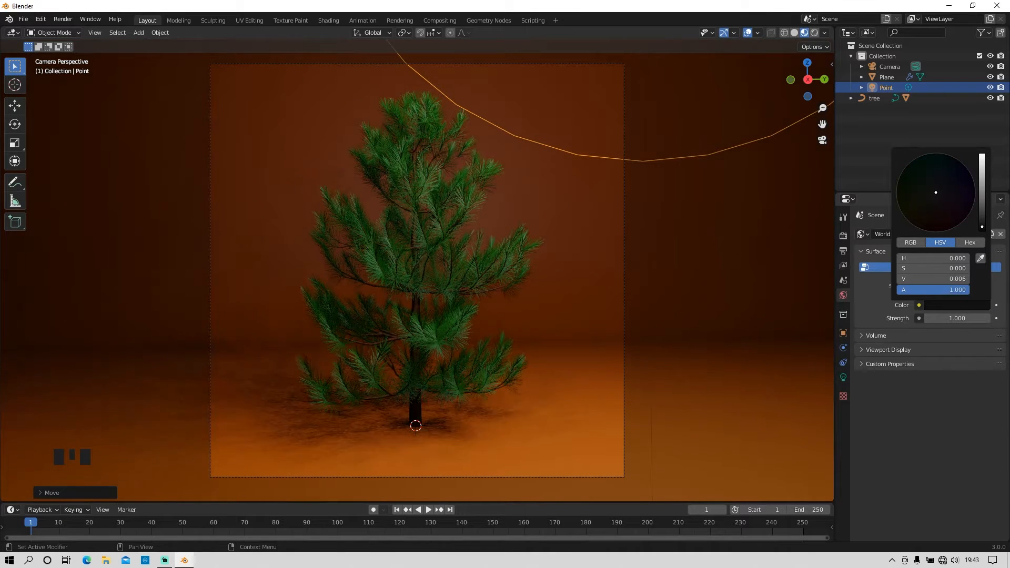
left_click(927, 397)
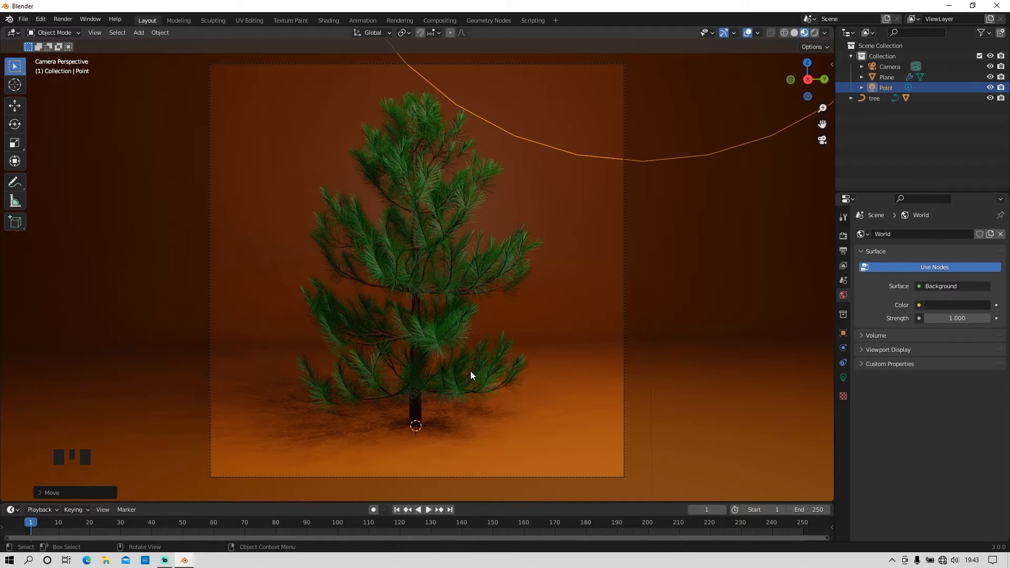
Step: Add an ico sphere and move it up beside the tree, outside the camera frame
scroll(592, 295, "down", 3)
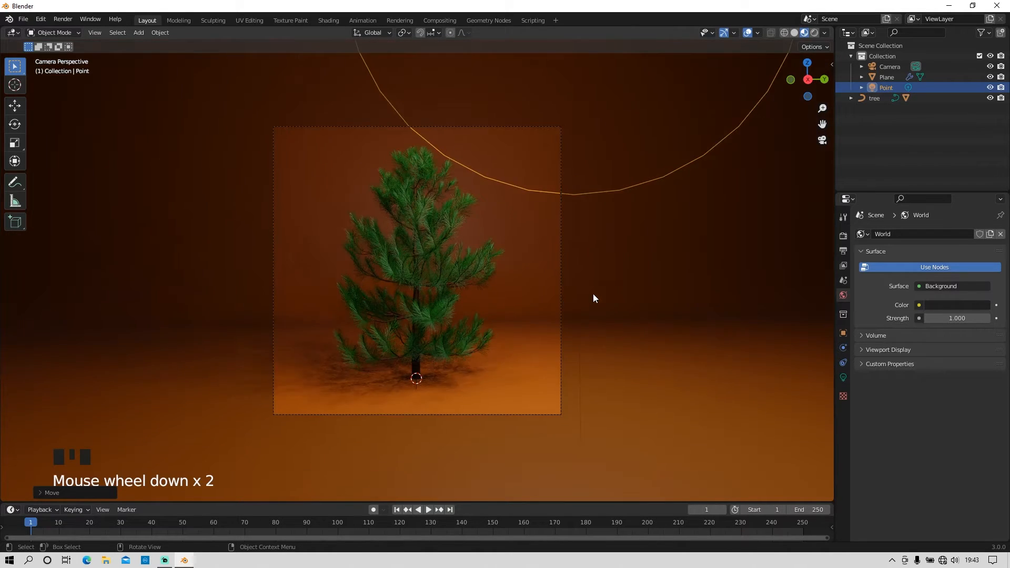
key("shift+a")
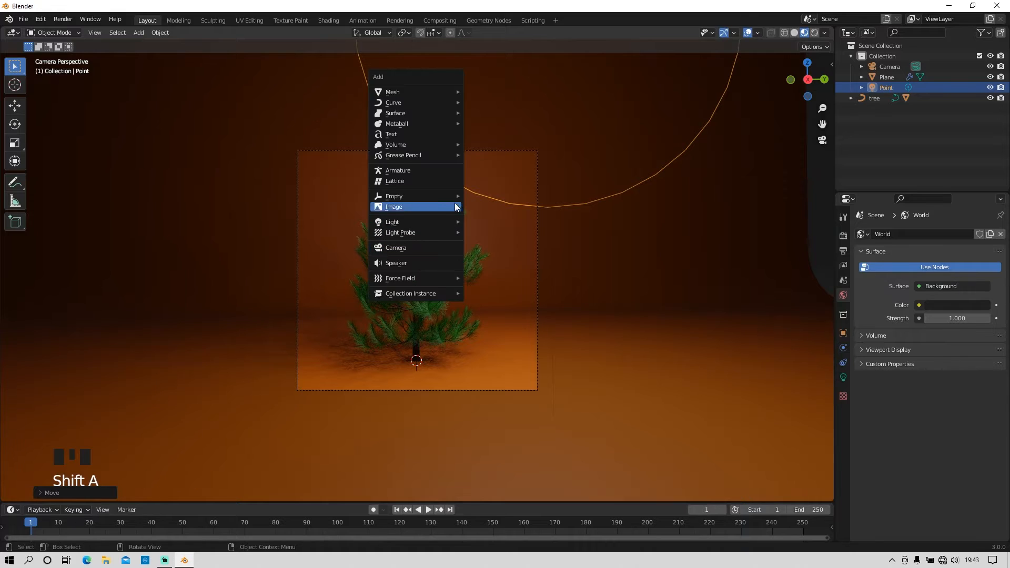
mouse_move(415, 91)
left_click(517, 133)
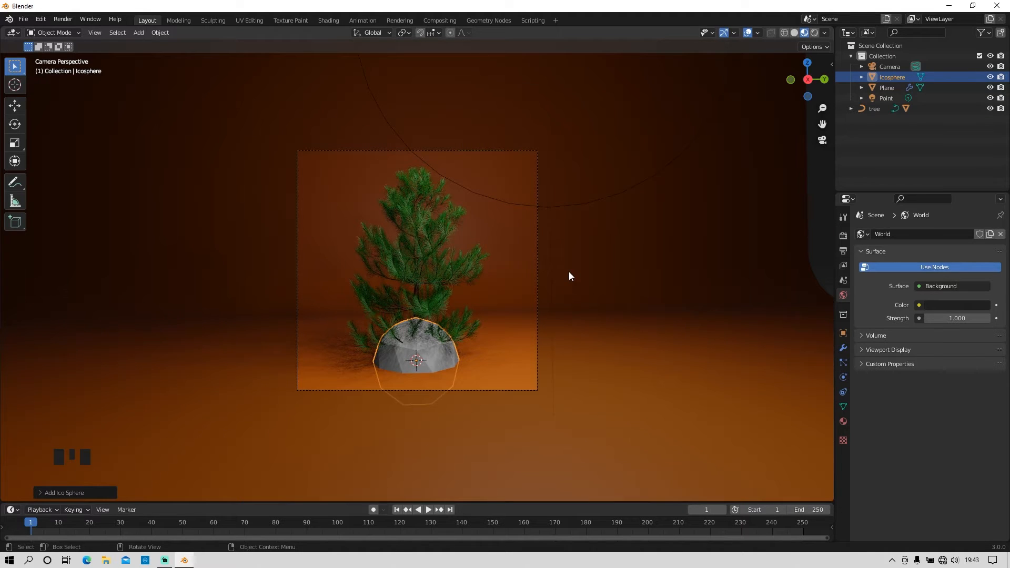
key("g")
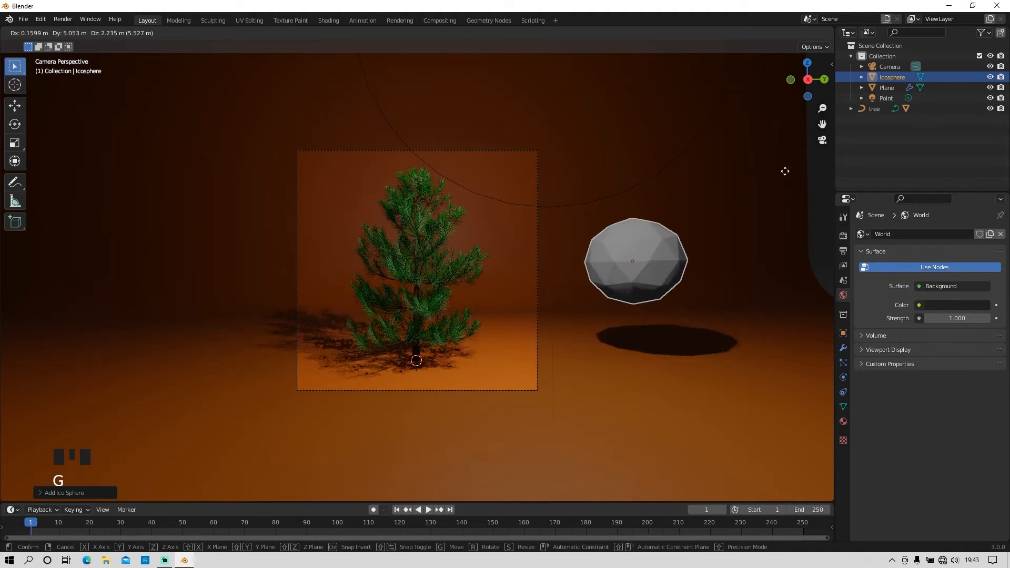
left_click(788, 152)
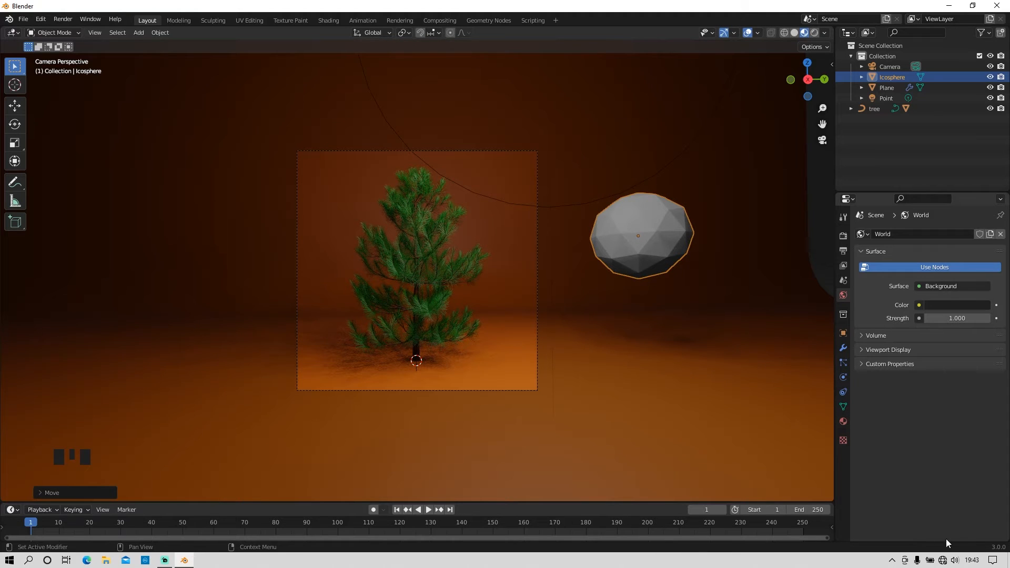
Step: Give the ico sphere a new material with an Emission surface and a saturated yellow colour
left_click(844, 419)
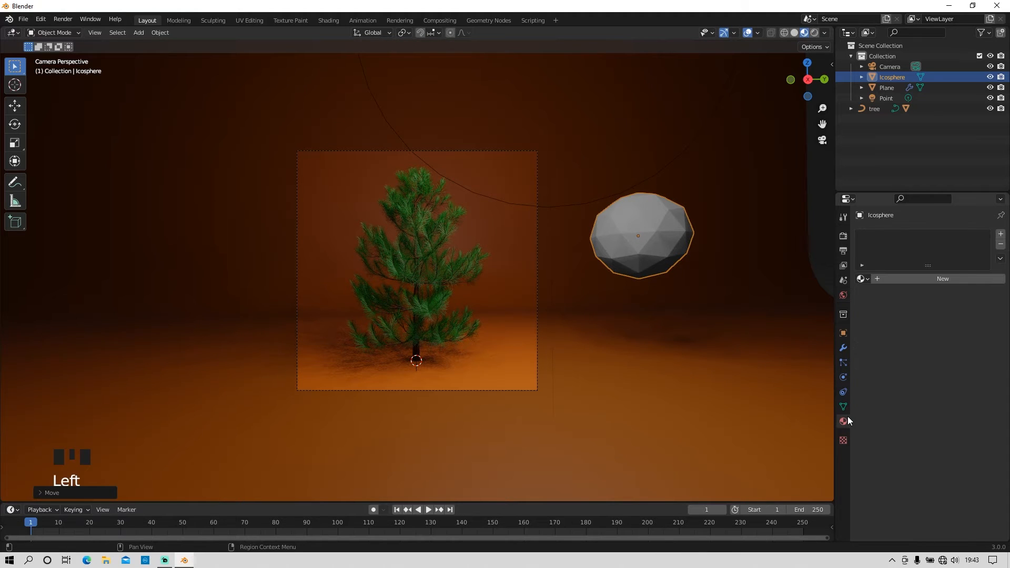
left_click(945, 279)
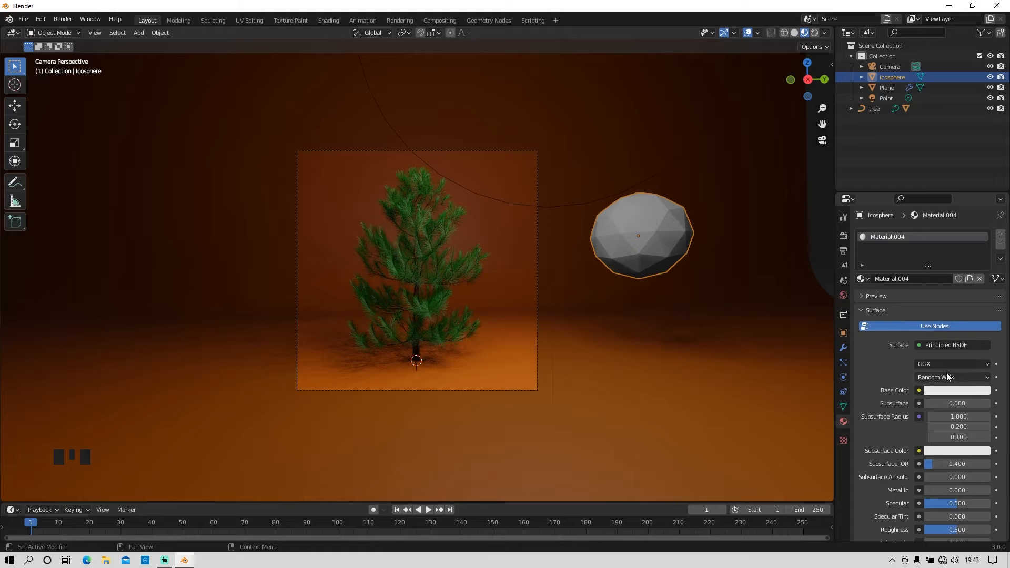
left_click(951, 345)
left_click(865, 143)
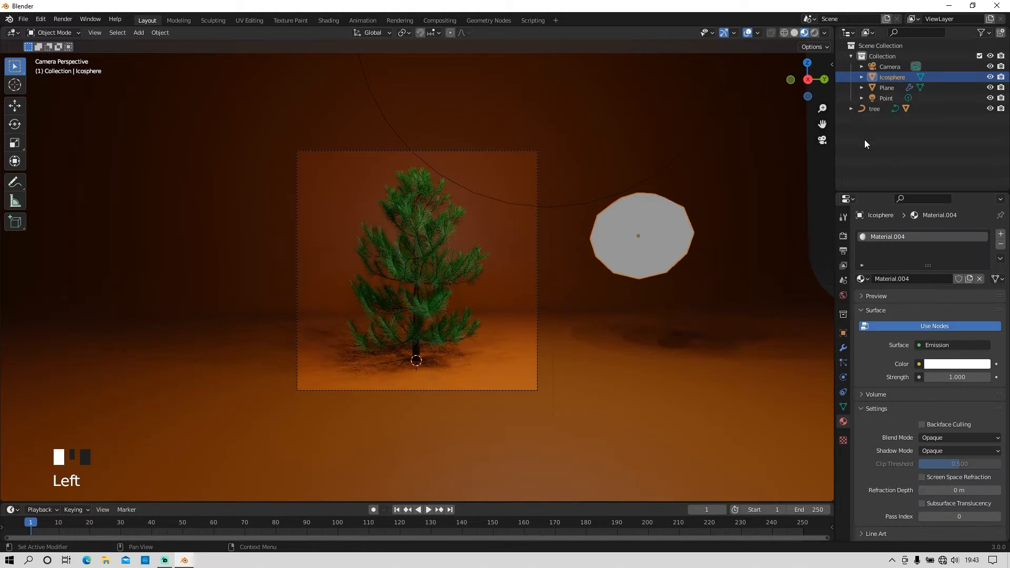
left_click(935, 366)
left_click_drag(910, 266, 907, 278)
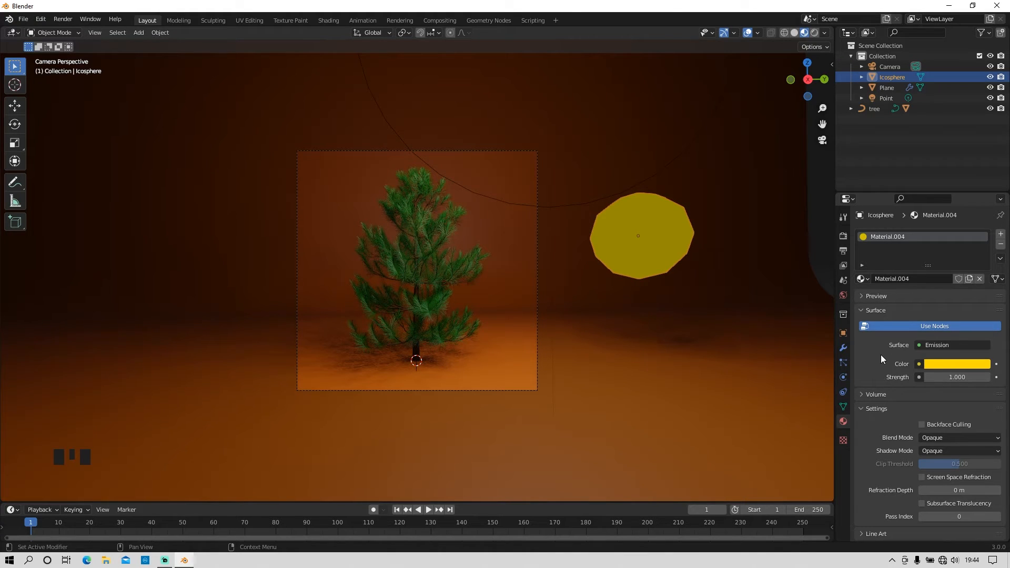
Step: Enable Bloom in the Eevee render settings
left_click(844, 249)
left_click(843, 237)
left_click(868, 322)
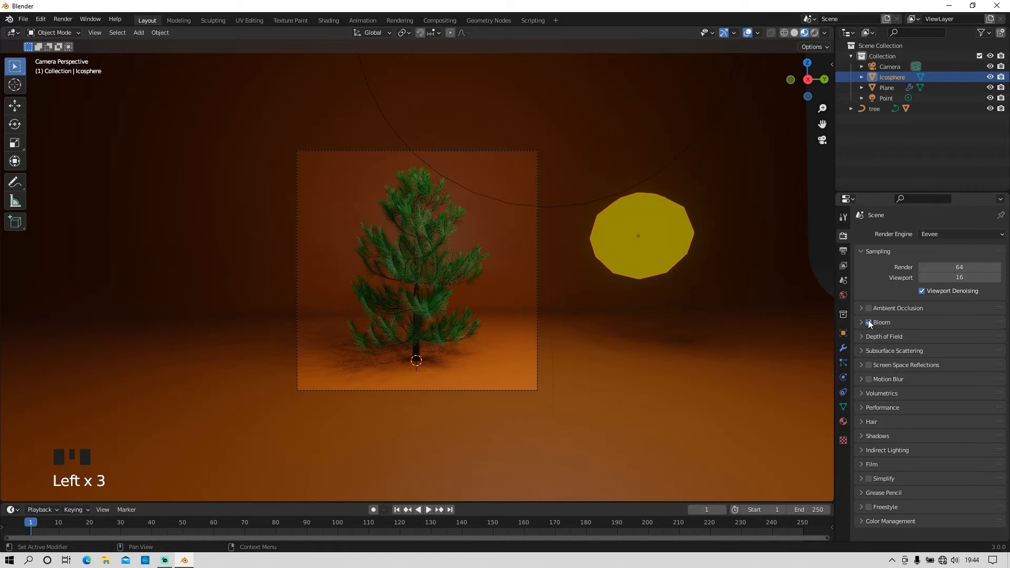
Step: Hide the viewport overlays and add a Hair particle system to the tree's leaves
scroll(463, 322, "up", 3)
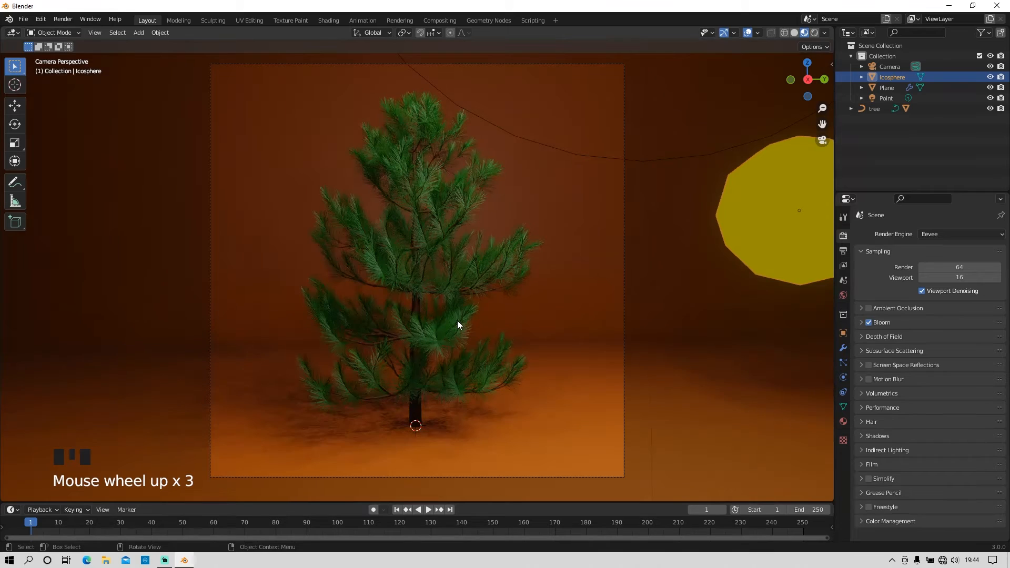
left_click(461, 212)
left_click(747, 33)
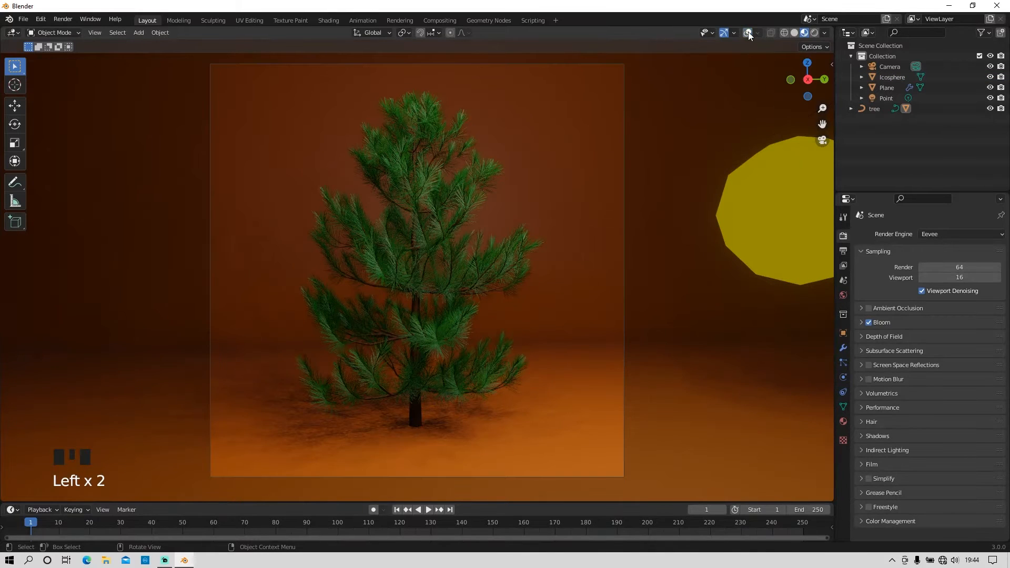
left_click(843, 362)
left_click(1000, 234)
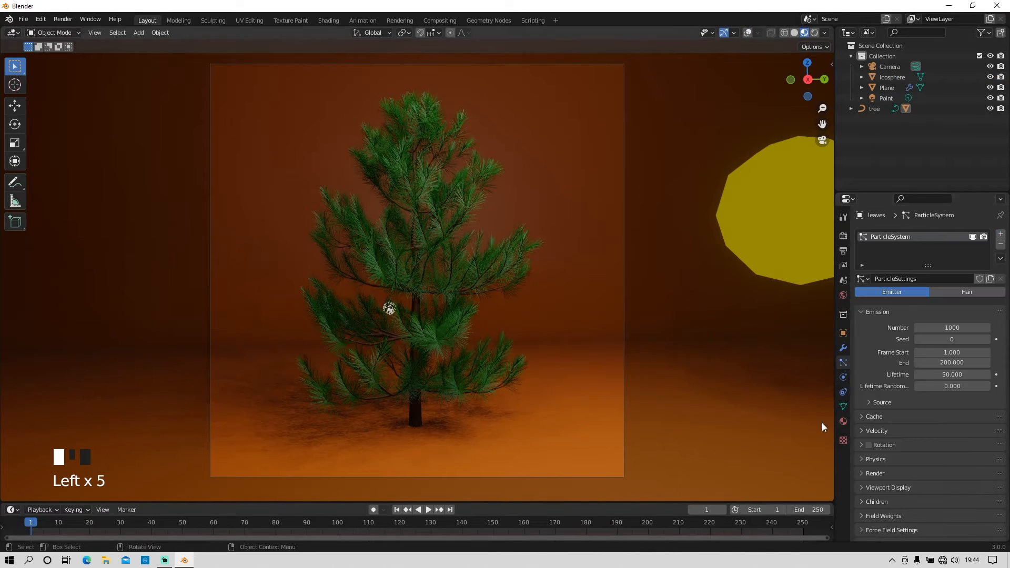
left_click(968, 292)
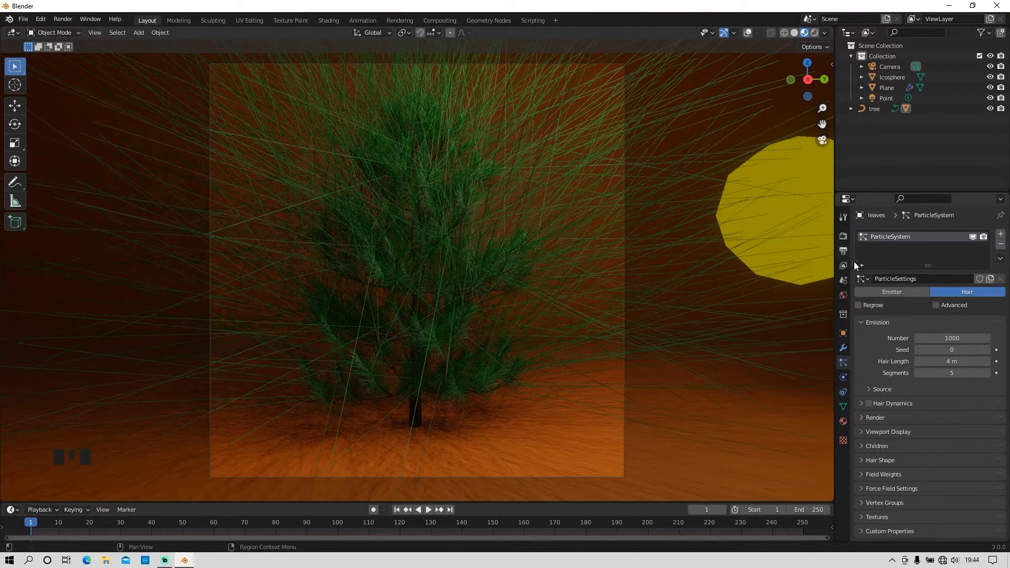
Step: Render the leaves' hair particles as Object, using the Icosphere as the instance object
left_click(860, 417)
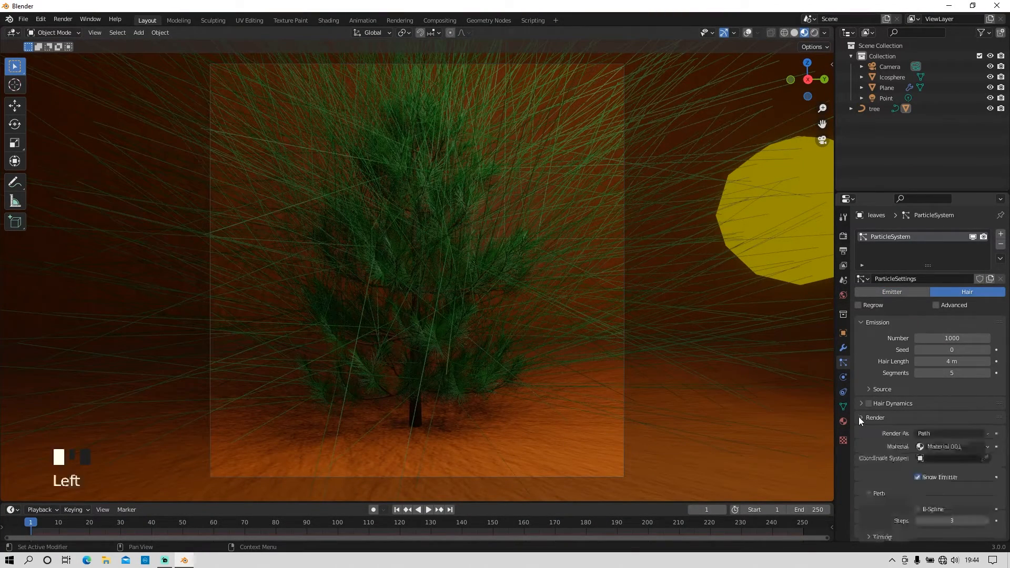
left_click(945, 433)
left_click(939, 468)
scroll(943, 420, "down", 2)
left_click(949, 468)
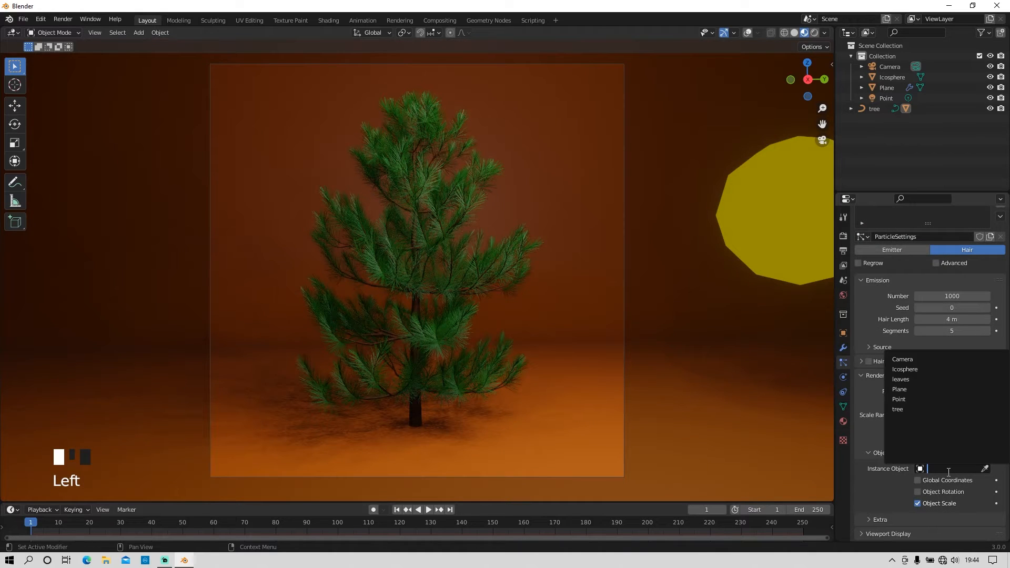
left_click(910, 369)
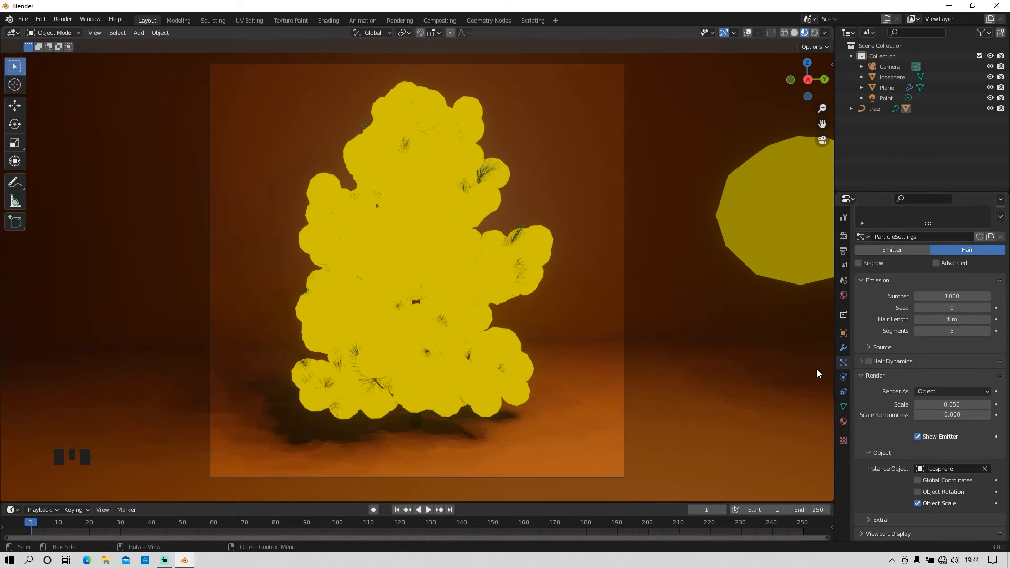
Step: Reduce the particle render scale to 0.010 and set the emission number to 100
scroll(914, 356, "up", 2)
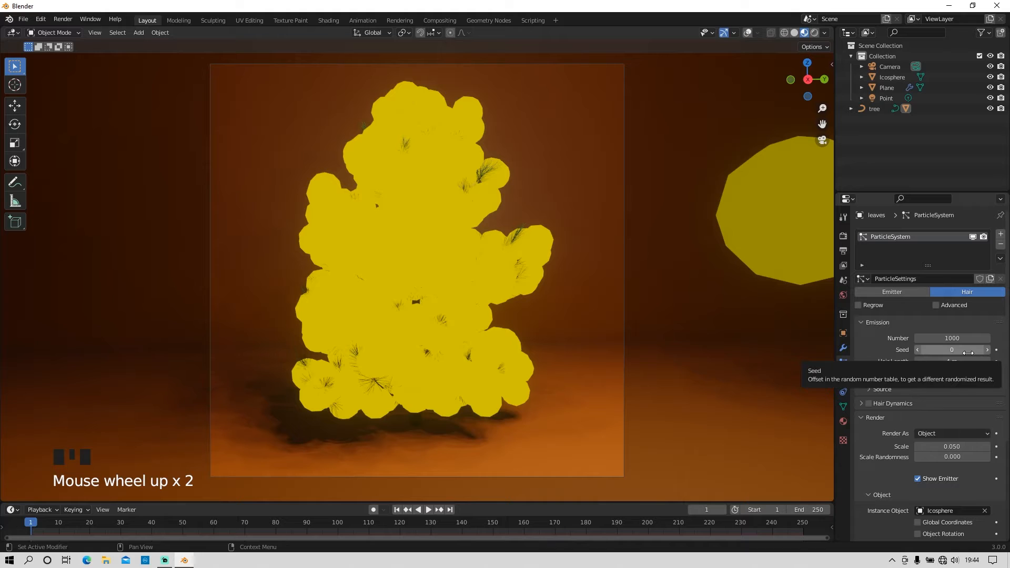
left_click_drag(961, 447, 940, 447)
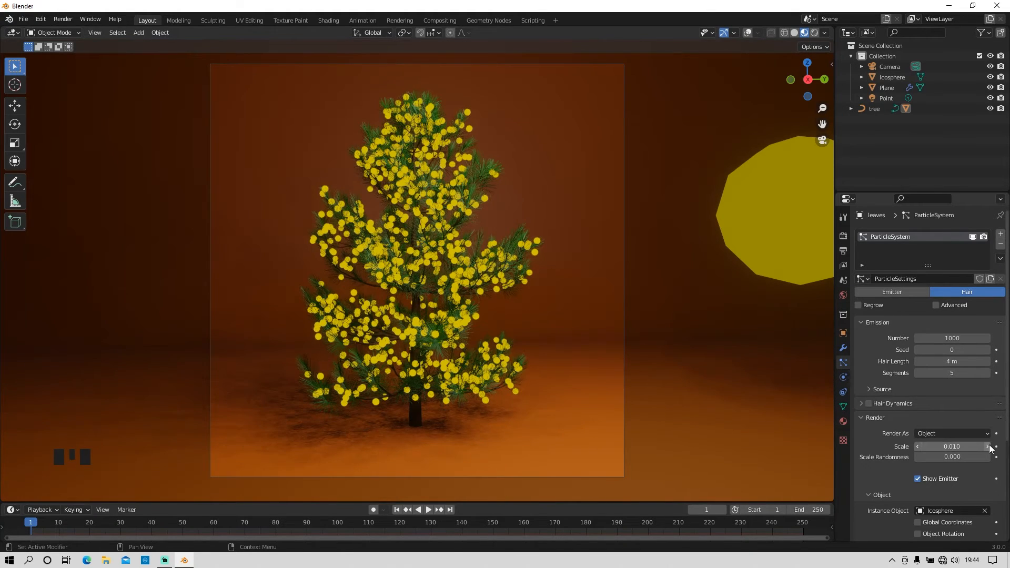
left_click(987, 446)
left_click(987, 447)
left_click(987, 447)
left_click(917, 446)
left_click(918, 446)
left_click(917, 447)
left_click(917, 447)
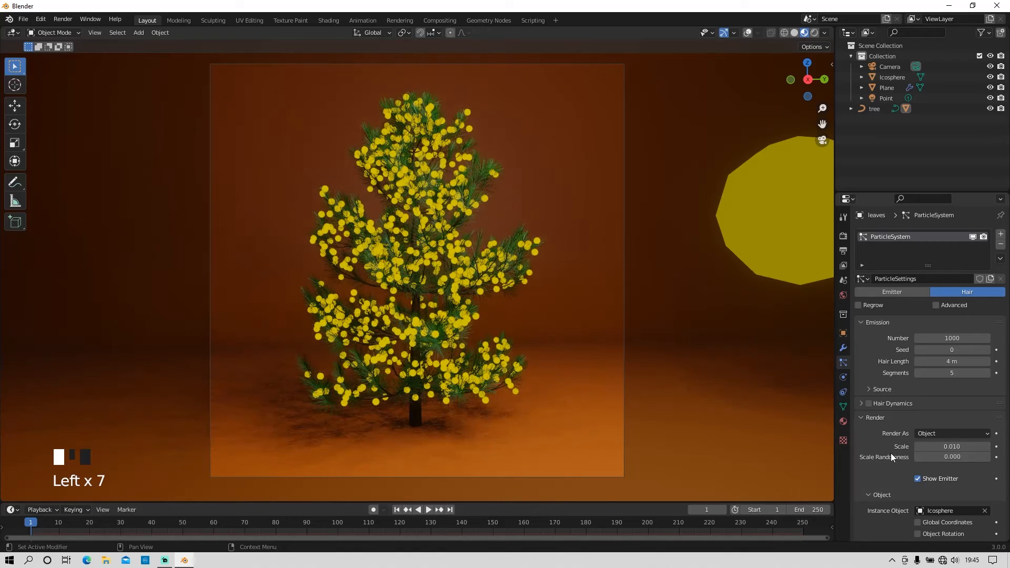
left_click(952, 339)
type("100")
key("Return")
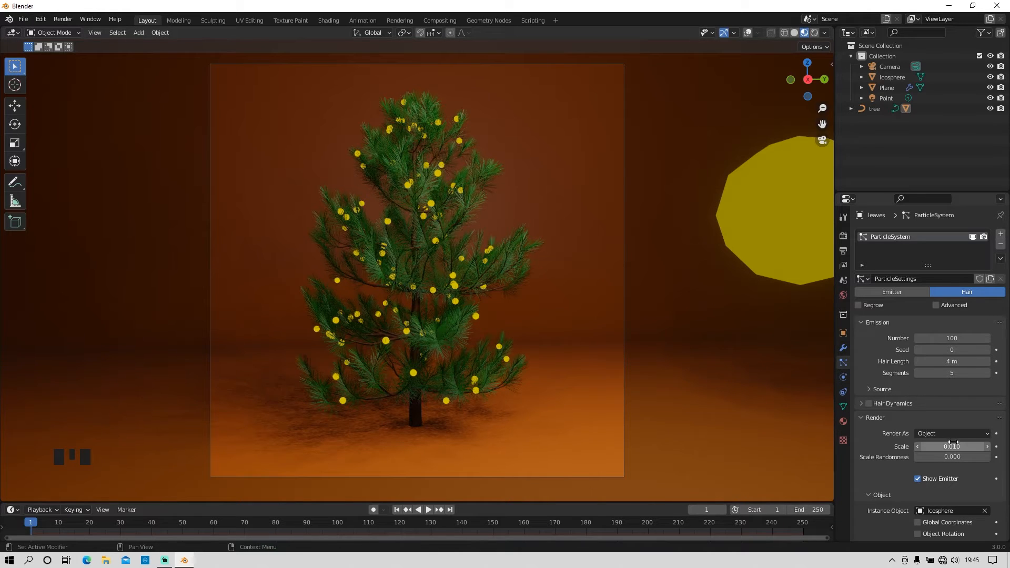
Step: Try other render scales for the particle spheres on the tree, such as 0.020 and 0.050
scroll(953, 445, "up", 1)
left_click(987, 446)
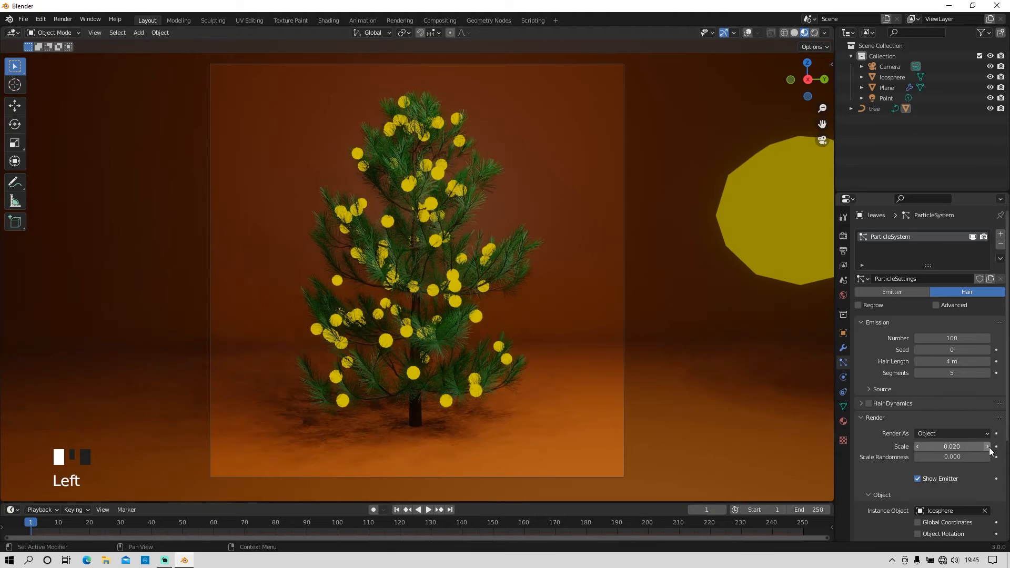
left_click(987, 446)
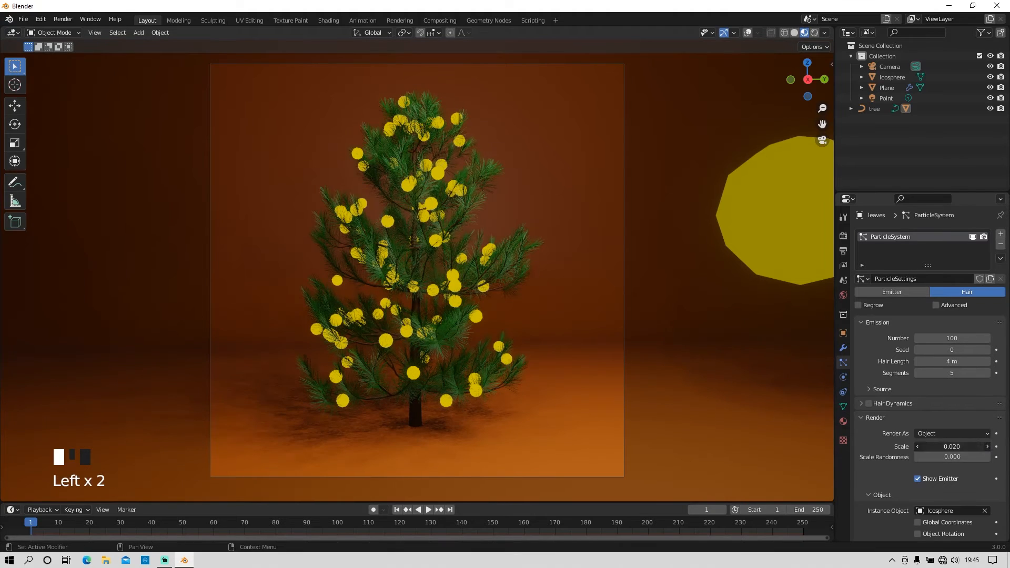
left_click(952, 446)
left_click(899, 448)
left_click_drag(961, 447, 967, 446)
left_click(961, 446)
type("0.")
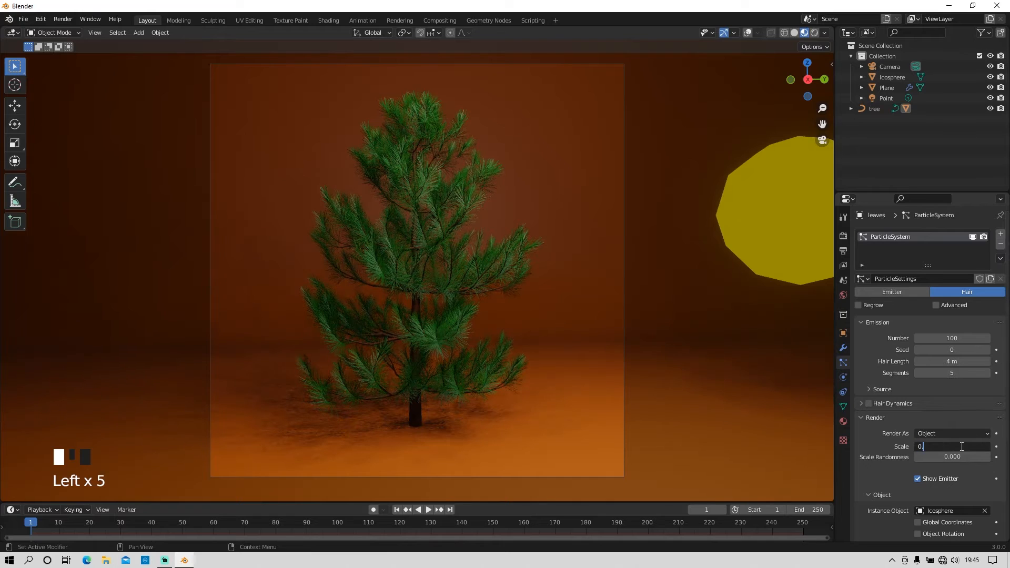
key("Return")
left_click(953, 447)
type("00")
key("Return")
left_click_drag(953, 448, 934, 449)
left_click(988, 448)
left_click(987, 448)
left_click(987, 448)
left_click(988, 448)
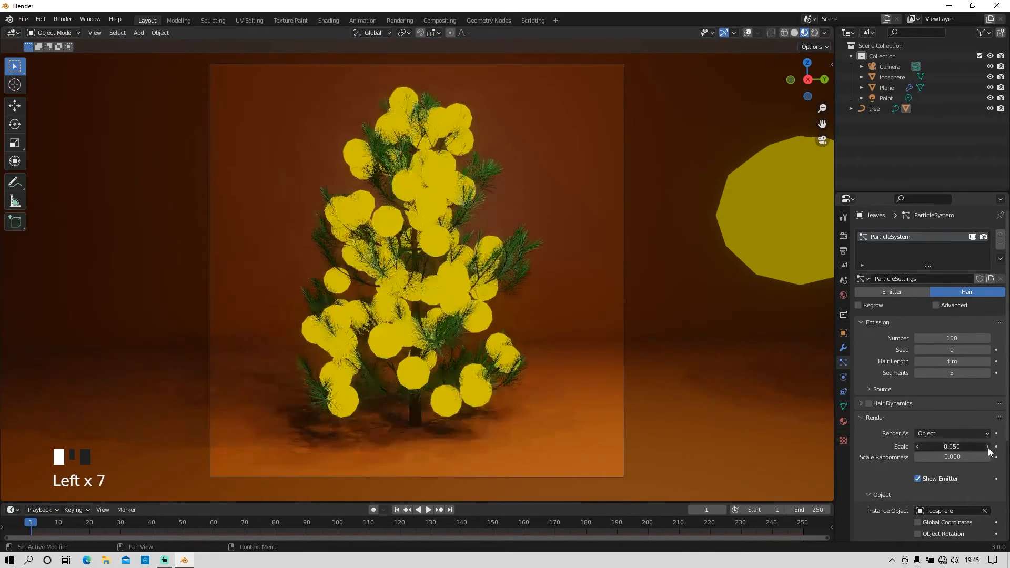
Step: Set the particle render scale of the yellow spheres on the tree to 0.013
left_click(917, 446)
left_click(917, 447)
left_click(917, 446)
left_click(917, 446)
left_click(917, 447)
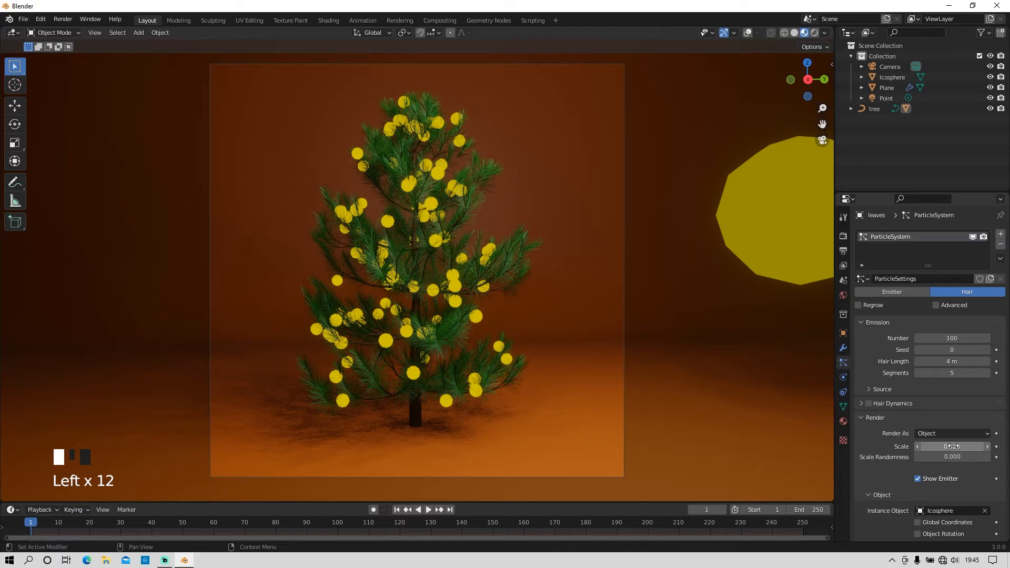
left_click(918, 445)
left_click(941, 445)
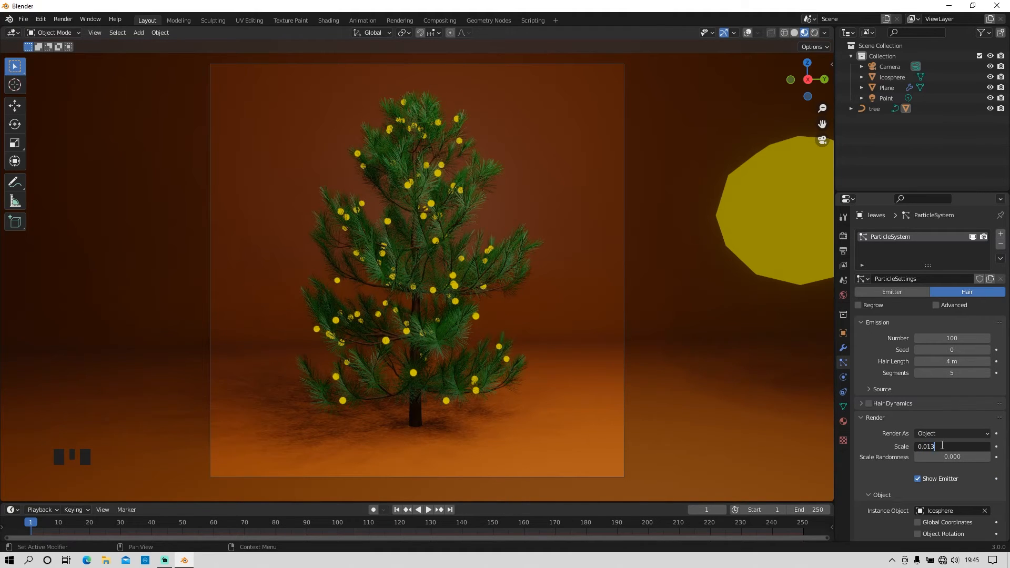
key("Return")
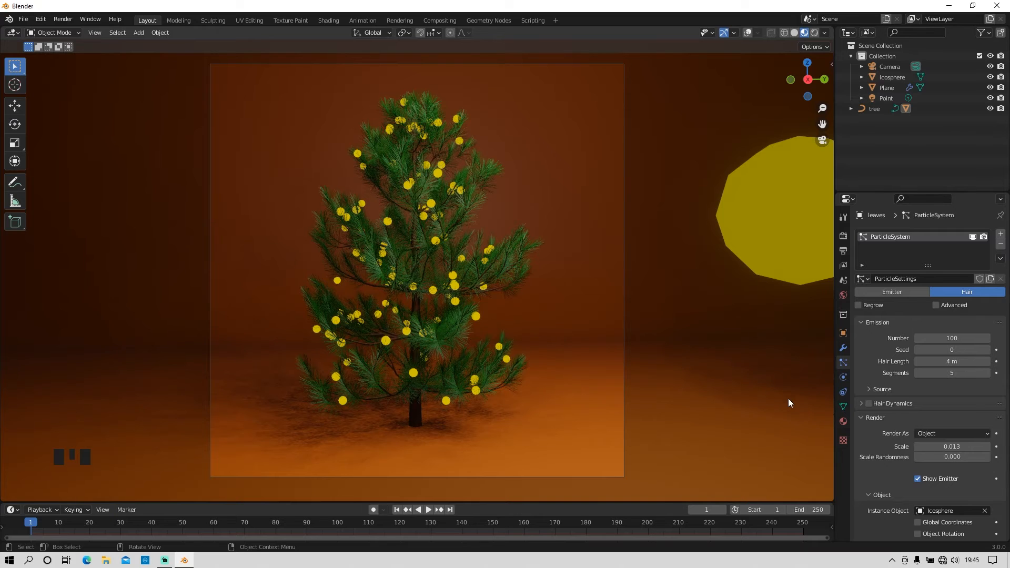
scroll(635, 314, "down", 3)
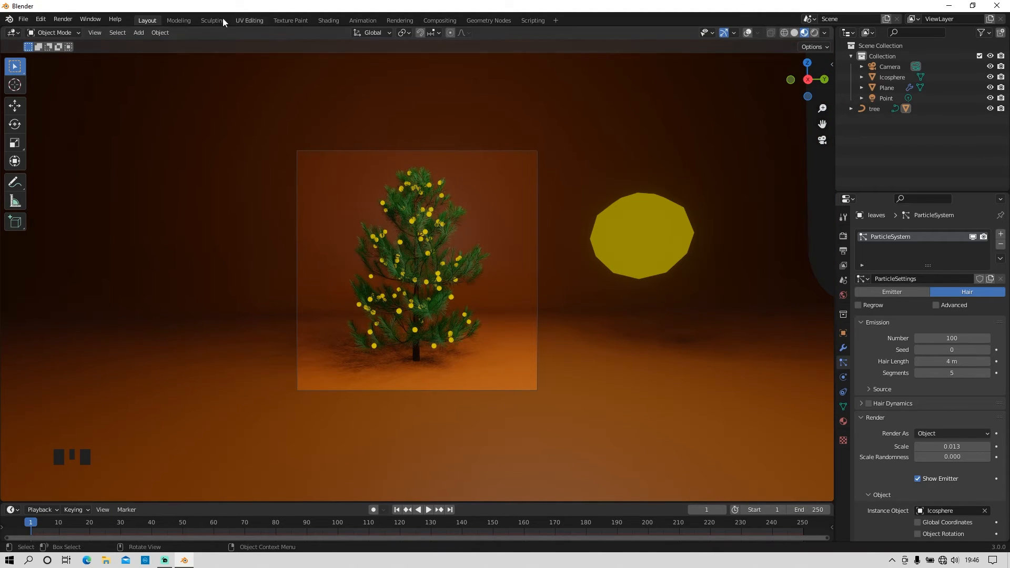
left_click(138, 32)
mouse_move(158, 44)
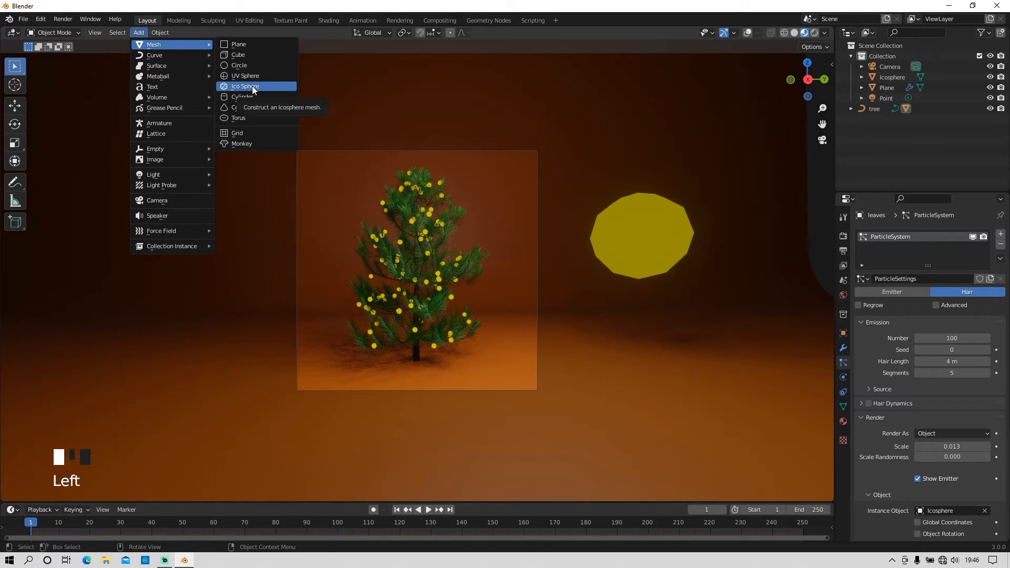
left_click(251, 86)
key("g")
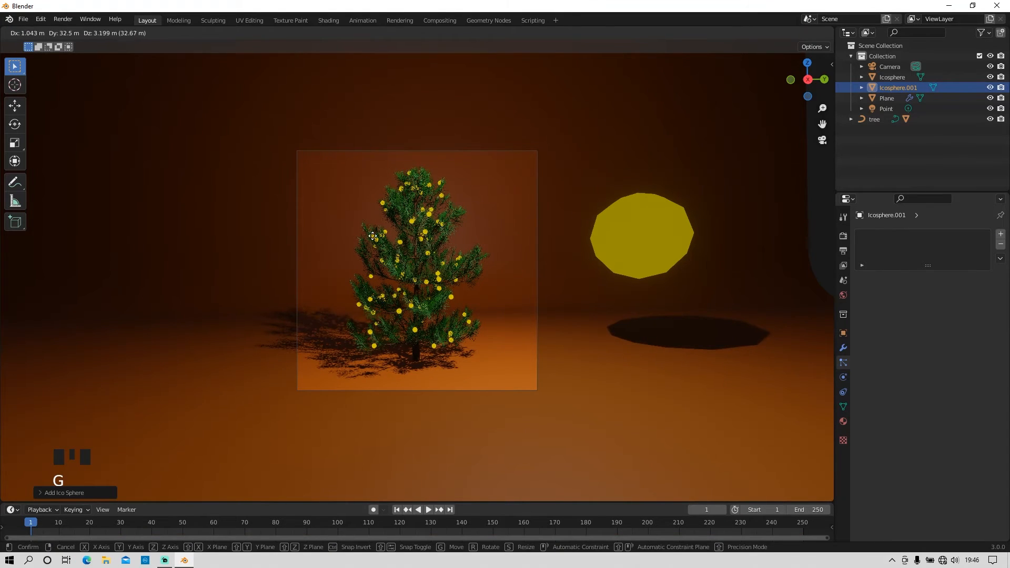
left_click(231, 264)
scroll(234, 266, "down", 6)
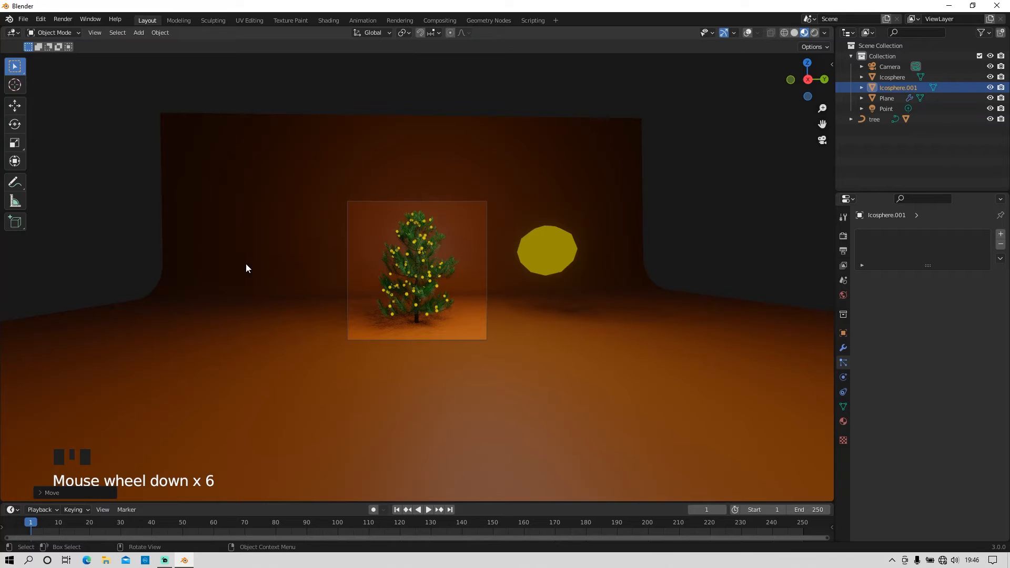
key("g")
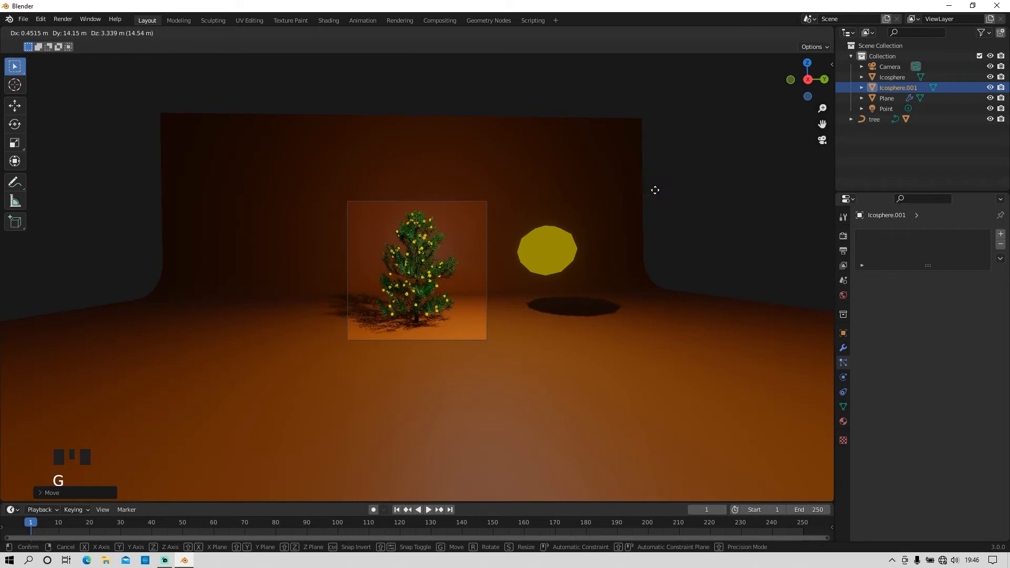
left_click(616, 292)
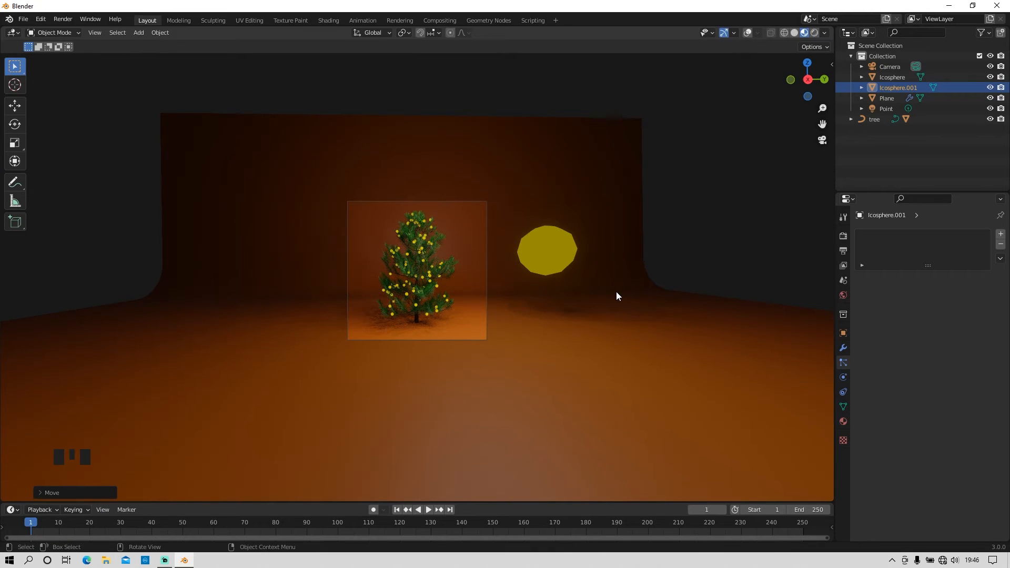
left_click(933, 87)
key("Delete")
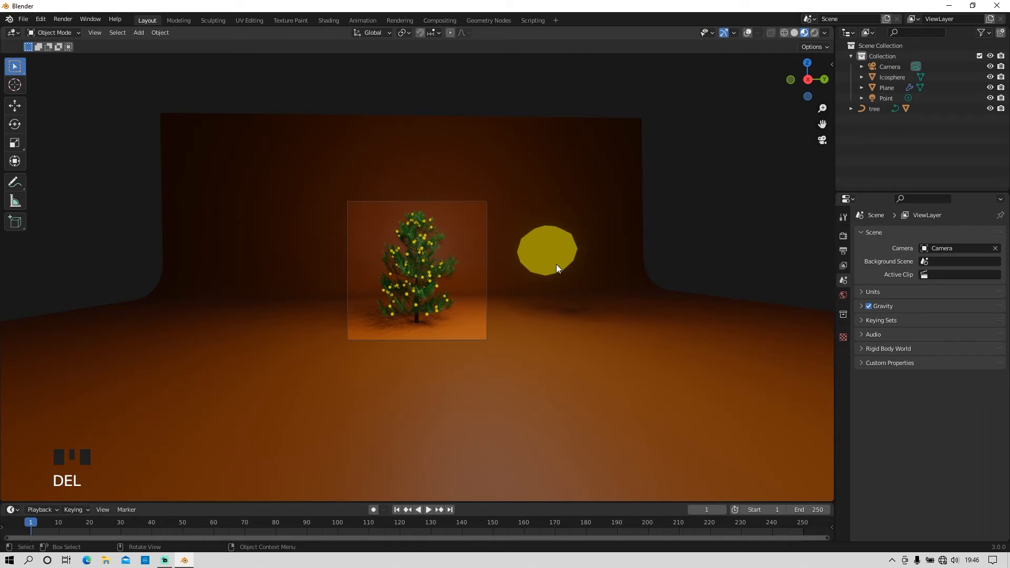
Step: Add a second ico sphere and move it beside the yellow one, outside the camera frame
key("shift+a")
mouse_move(556, 264)
left_click(604, 304)
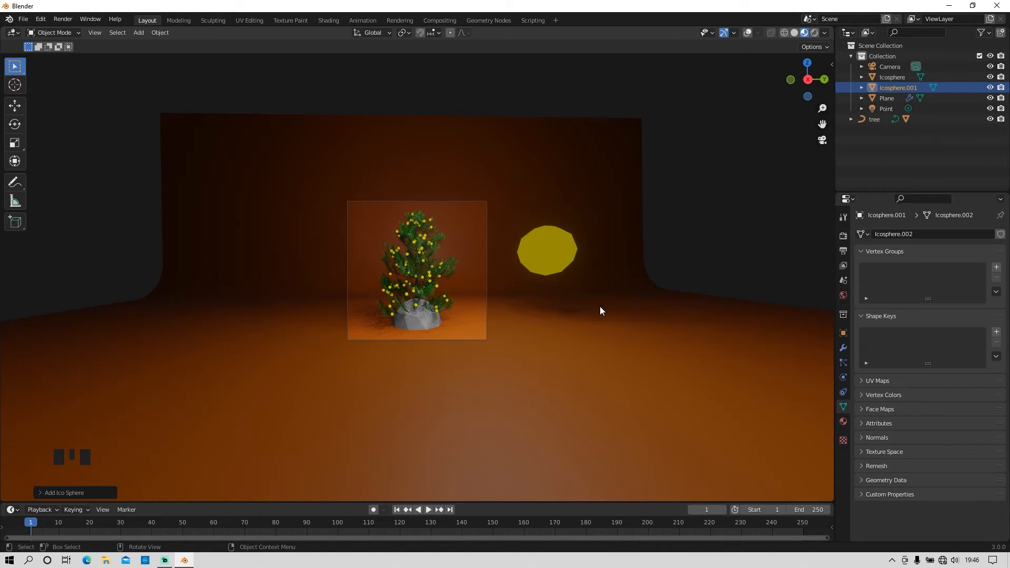
key("g")
left_click(804, 232)
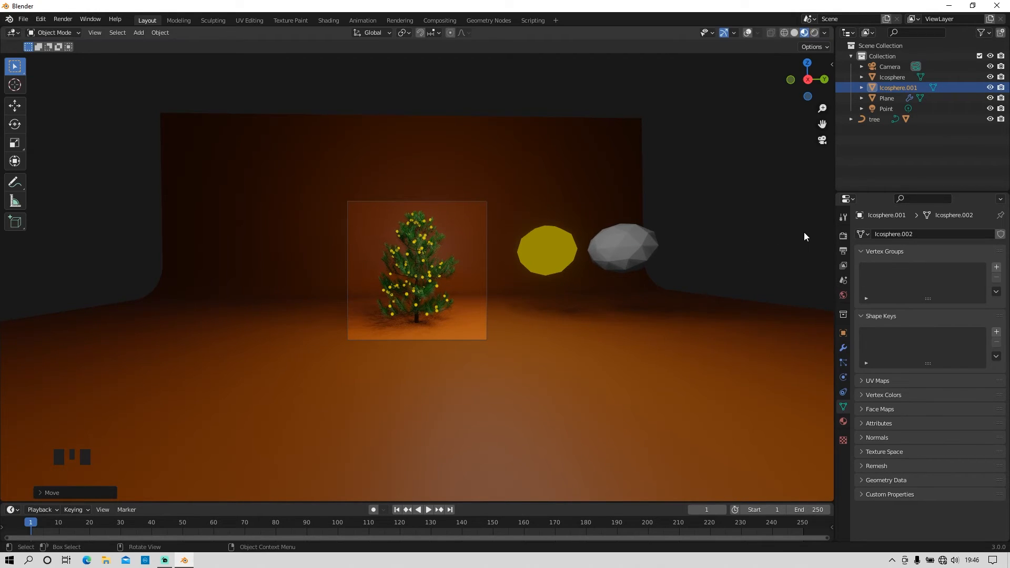
Step: Apply smooth shading to the grey ico sphere beside the yellow one
scroll(626, 263, "up", 4)
scroll(629, 286, "down", 2)
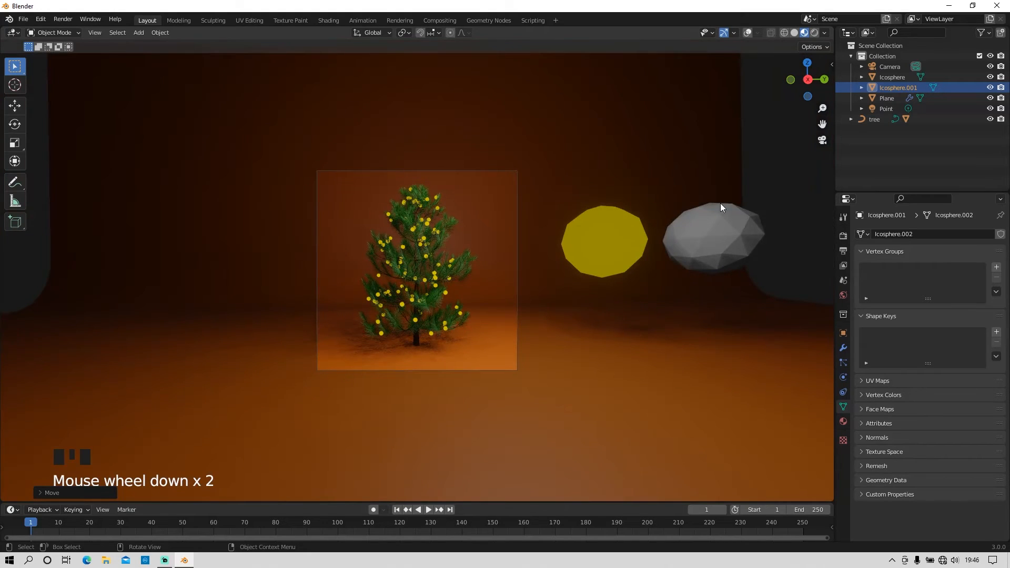
right_click(715, 242)
left_click(712, 241)
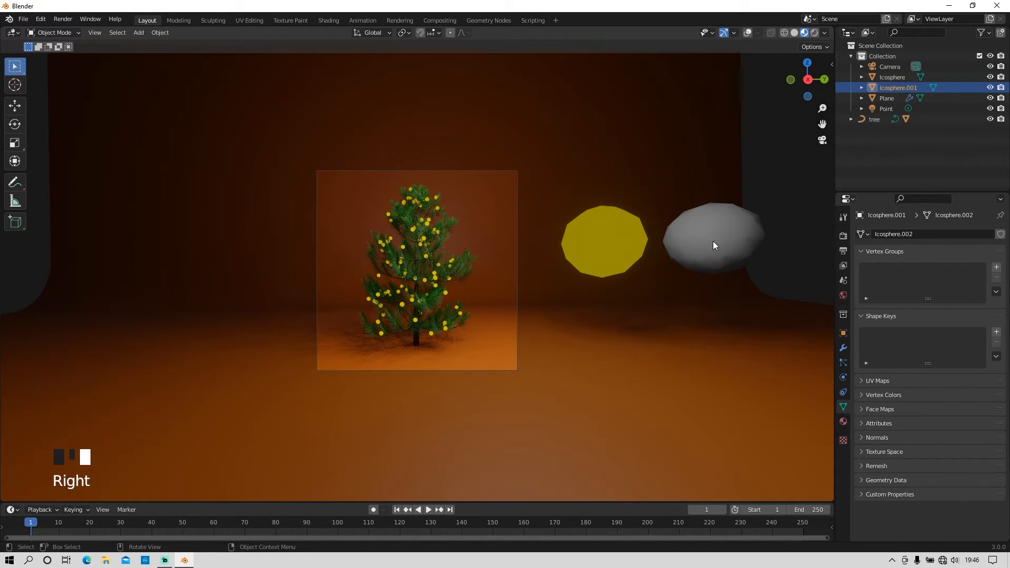
Step: Give the grey ico sphere a new material with metallic 0.567 and roughness 0.150
left_click(843, 421)
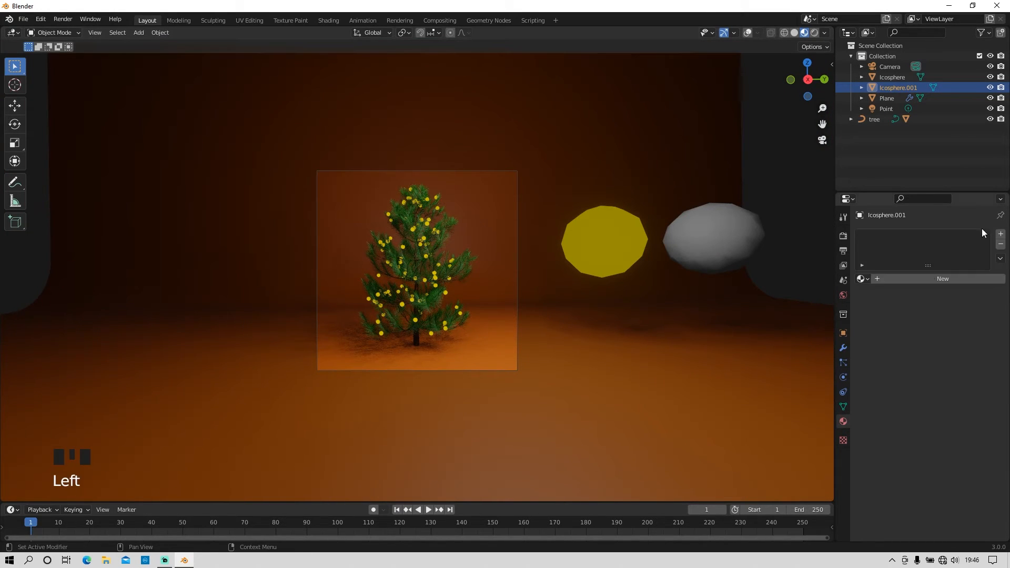
left_click(961, 279)
scroll(939, 419, "down", 3)
mouse_move(946, 427)
left_mouse_down()
mouse_move(984, 427)
mouse_move(923, 424)
mouse_move(934, 424)
left_mouse_up()
scroll(954, 449, "down", 2)
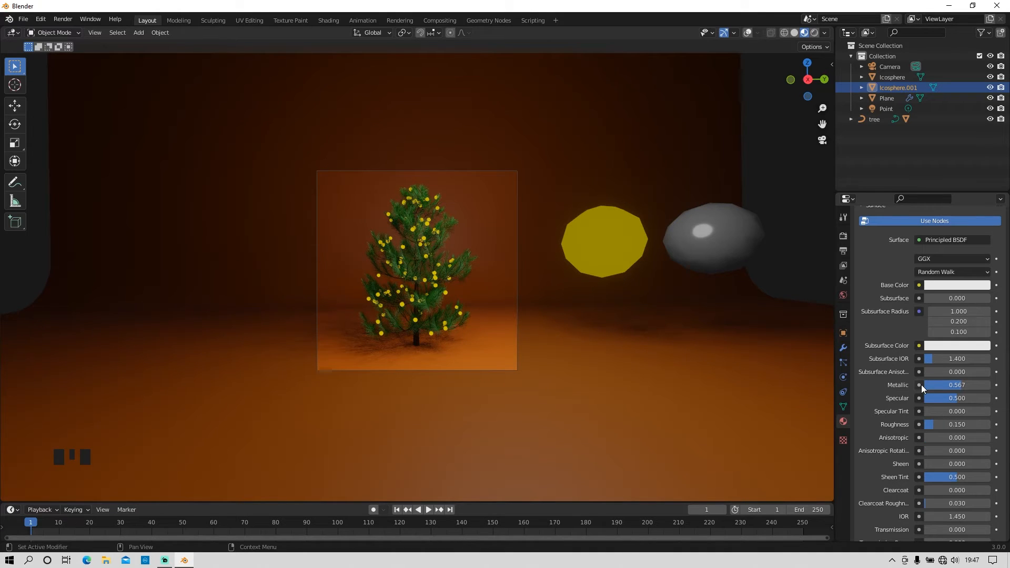
Step: Add a second particle system to the tree's leaves and make it the Hair type
left_click(843, 363)
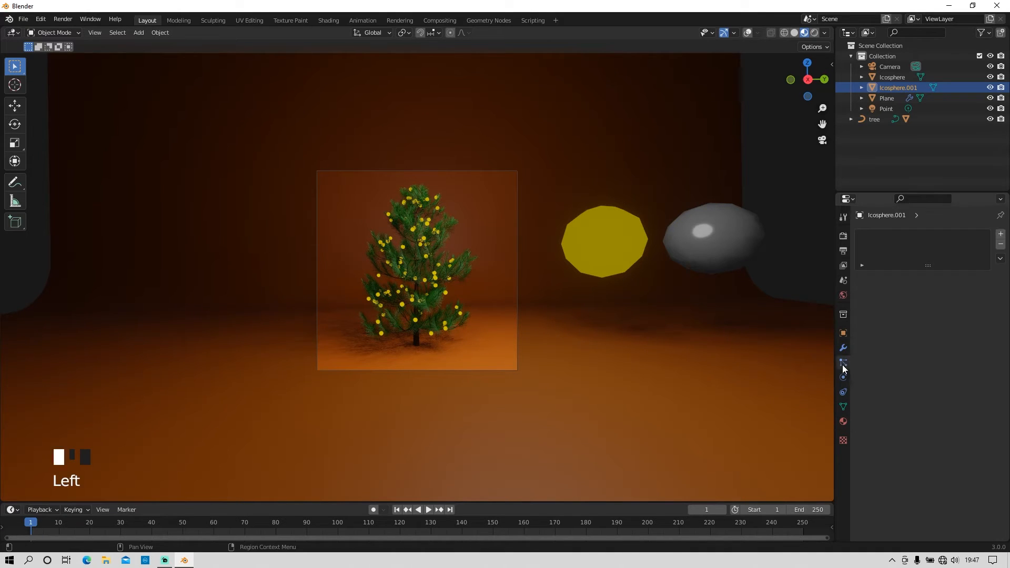
left_click(449, 221)
scroll(481, 295, "up", 6)
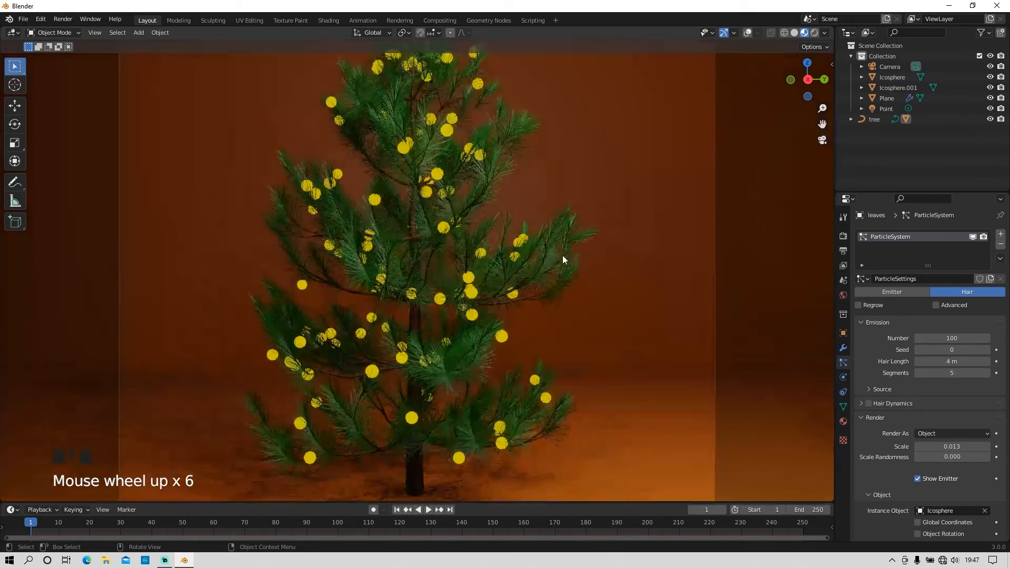
left_click(748, 32)
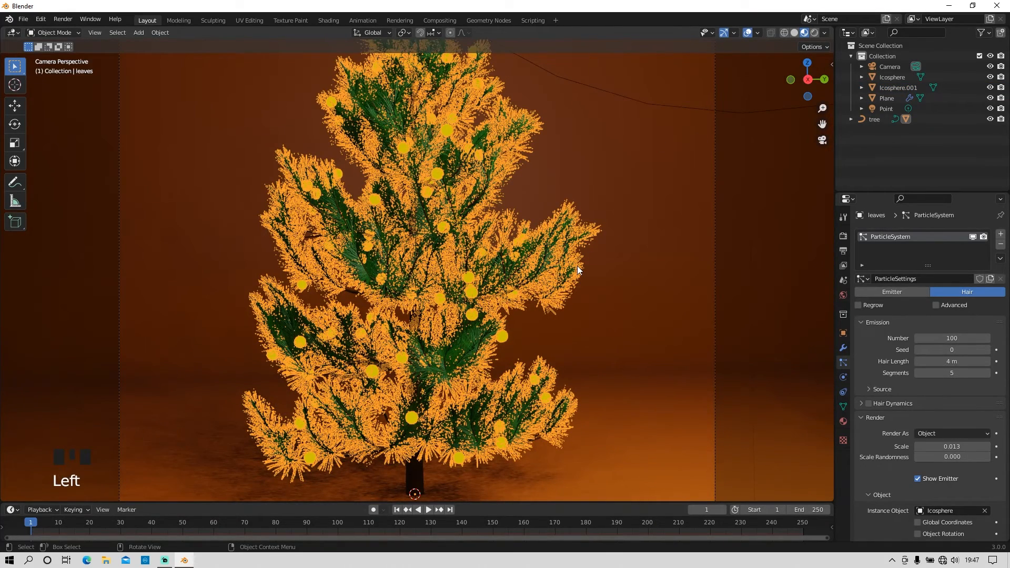
left_click(745, 33)
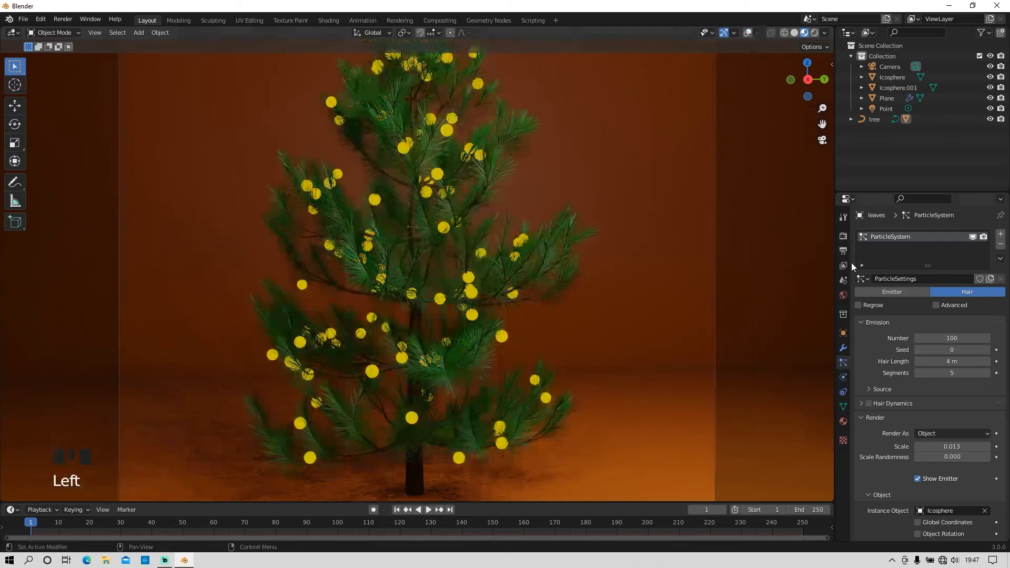
left_click(1000, 235)
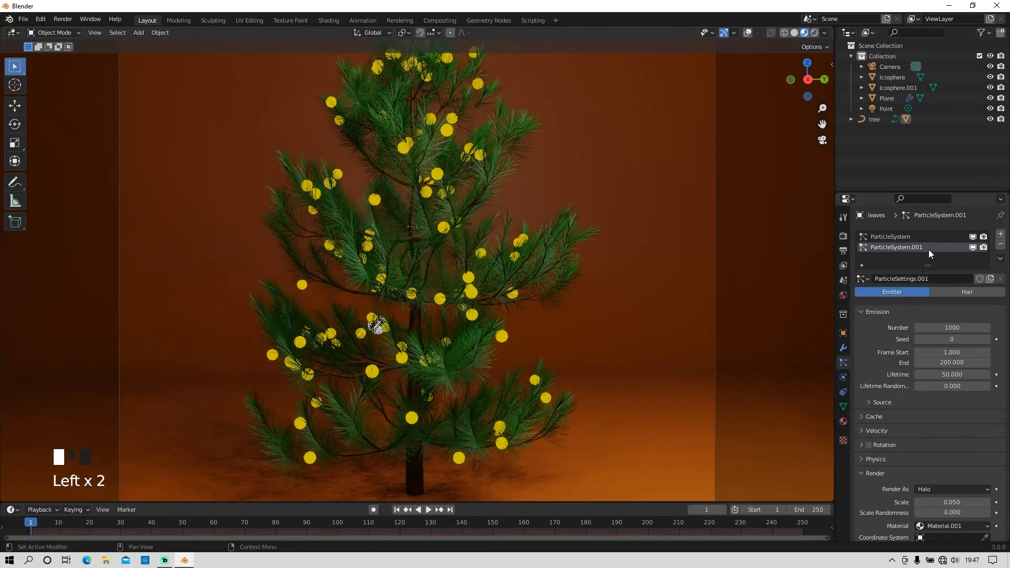
left_click(967, 292)
Step: Render the second particle system as Object, using Icosphere.001 as the instance object
left_click(953, 430)
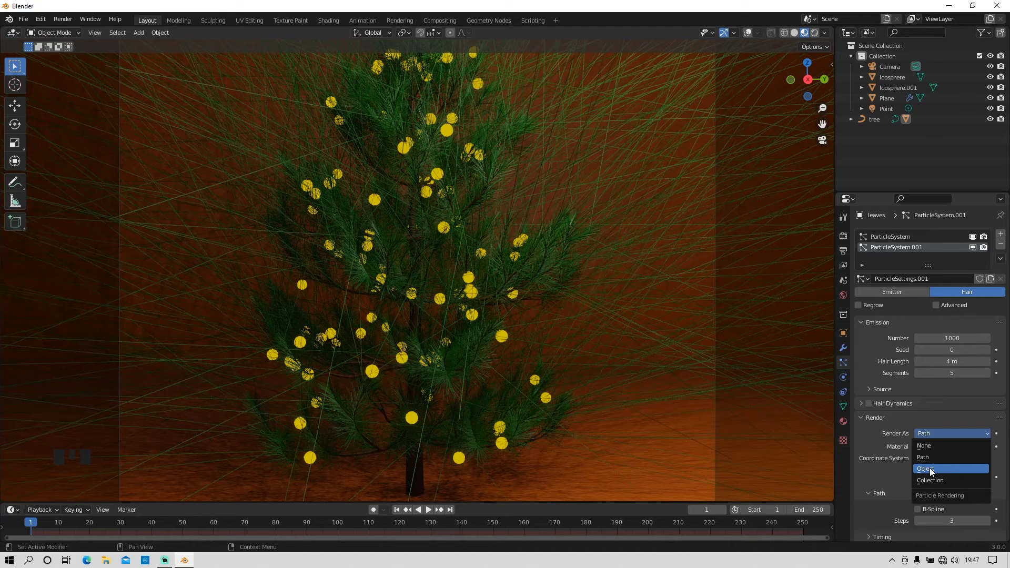
left_click(930, 469)
scroll(935, 459, "down", 3)
left_click(949, 448)
left_click(925, 350)
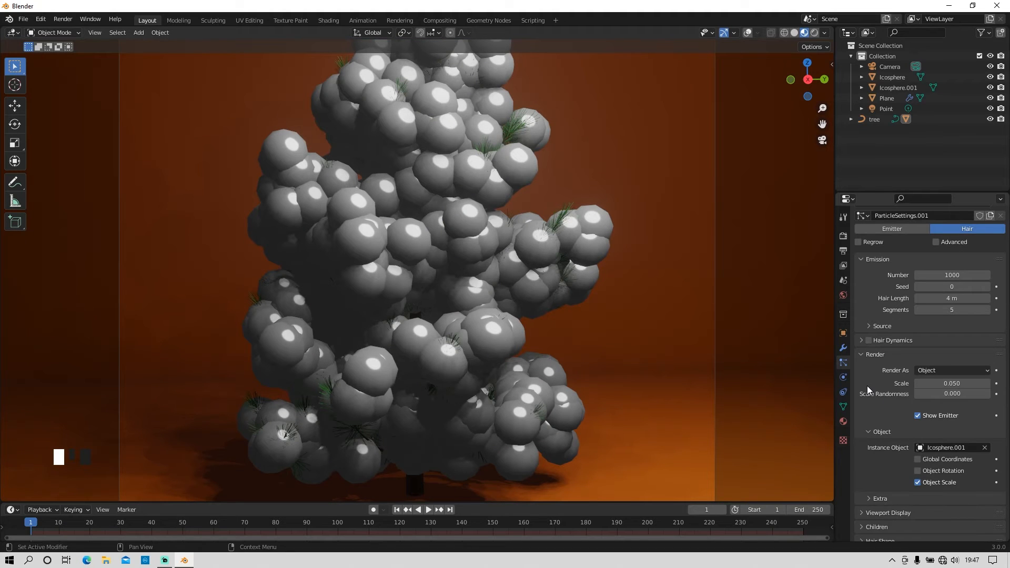
Step: Set the second particle system's render scale to 0.010 and its particle number to 50
scroll(929, 401, "down", 2)
left_click_drag(958, 343, 941, 343)
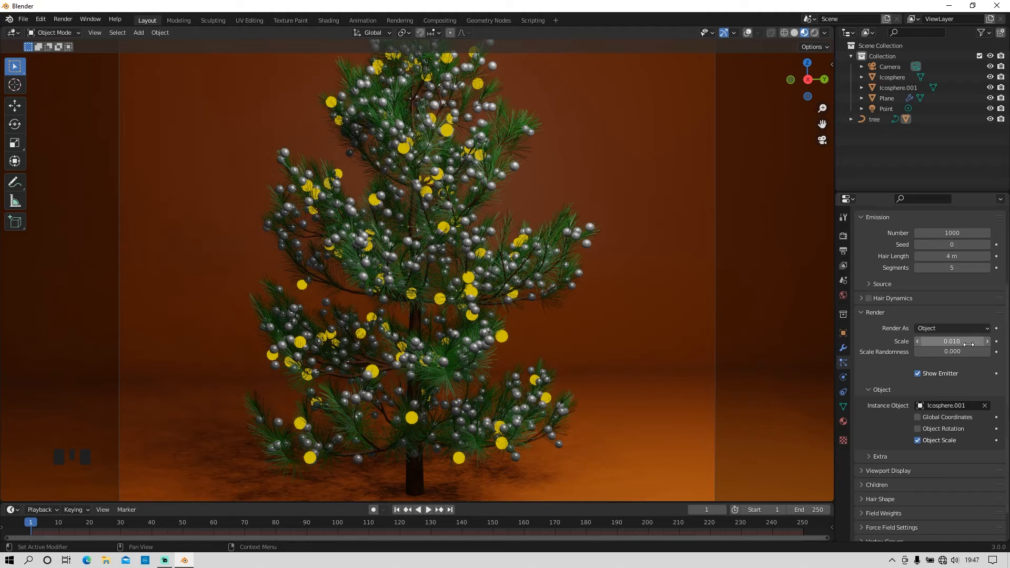
left_click(953, 233)
type("50")
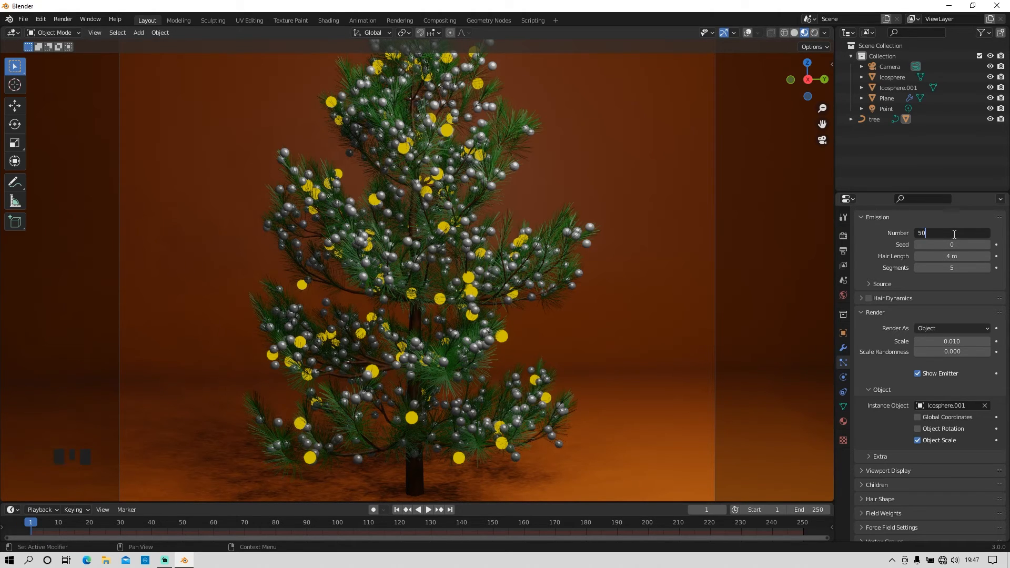
key("Return")
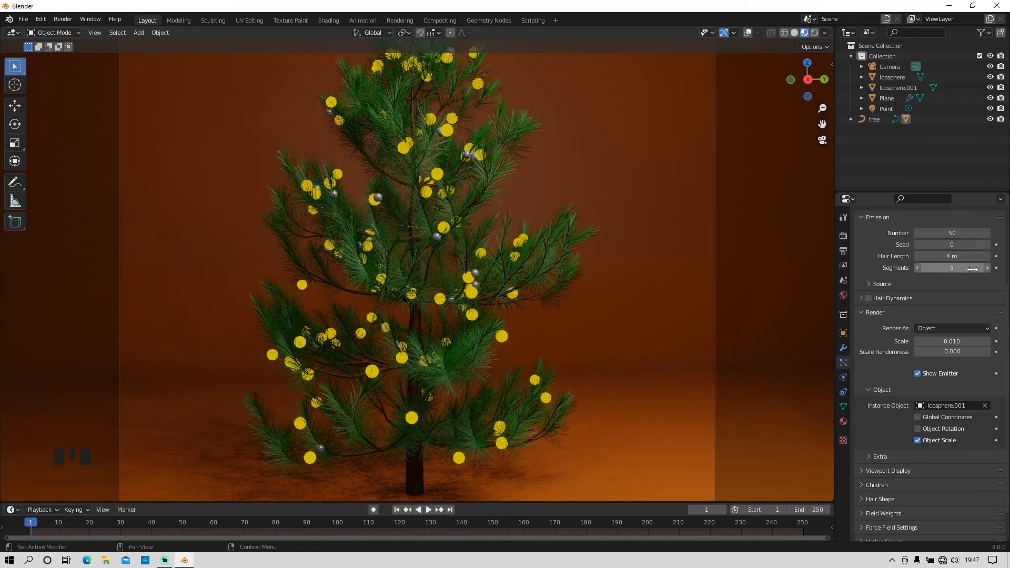
Step: Change the second particle system's seed to 4 to redistribute the ornaments on the tree
left_click(986, 244)
left_click(986, 244)
left_click(987, 244)
left_click(986, 244)
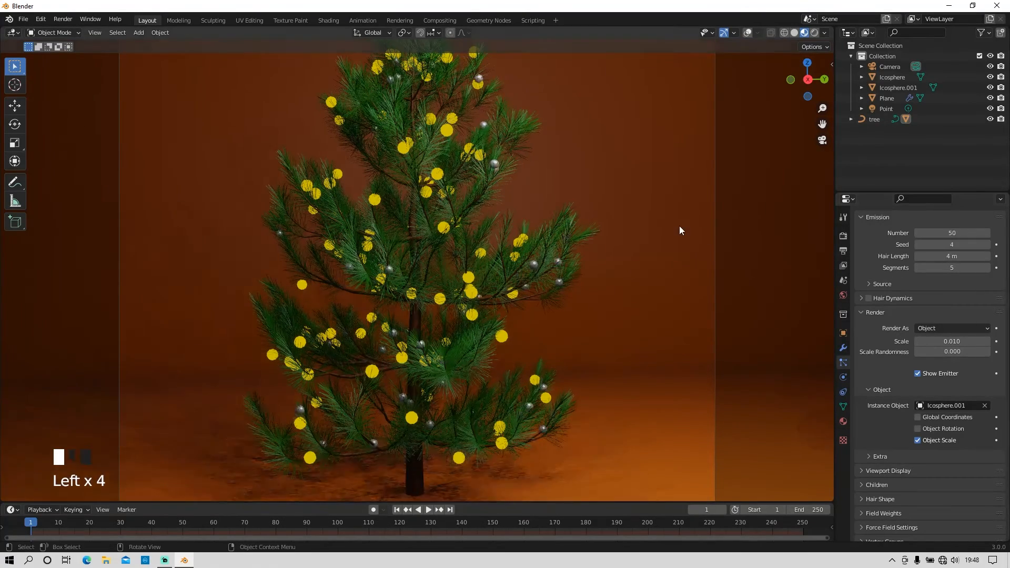
Step: Enlarge the metallic ornaments on the tree by setting their particle render scale to 0.017
scroll(678, 226, "down", 2)
left_click(965, 341)
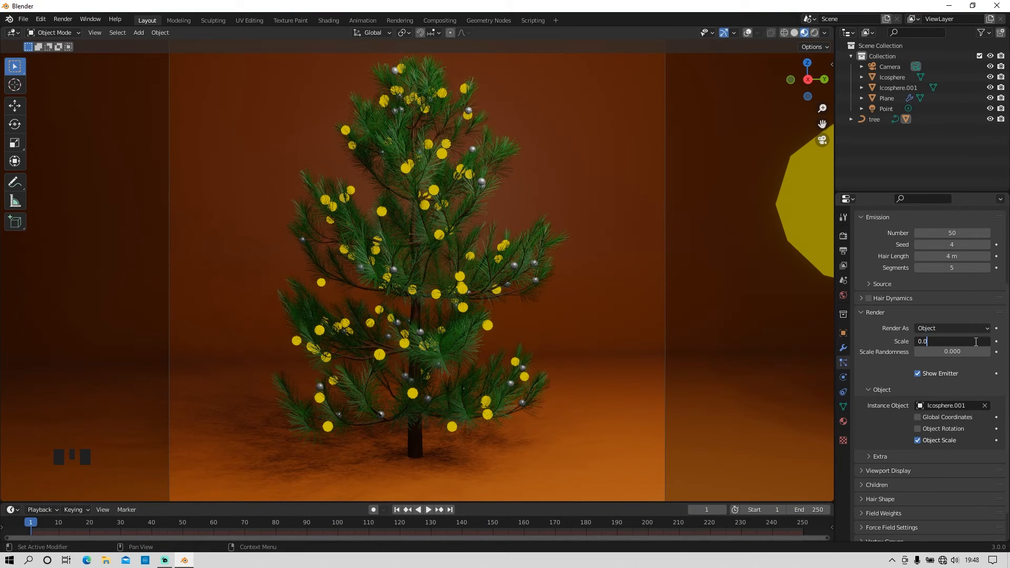
key("Return")
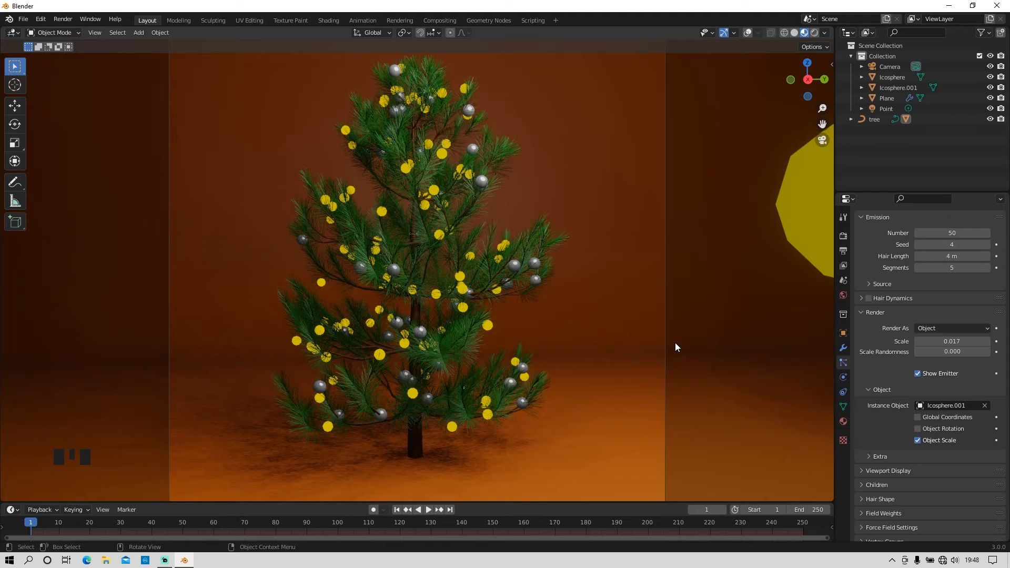
left_click(986, 256)
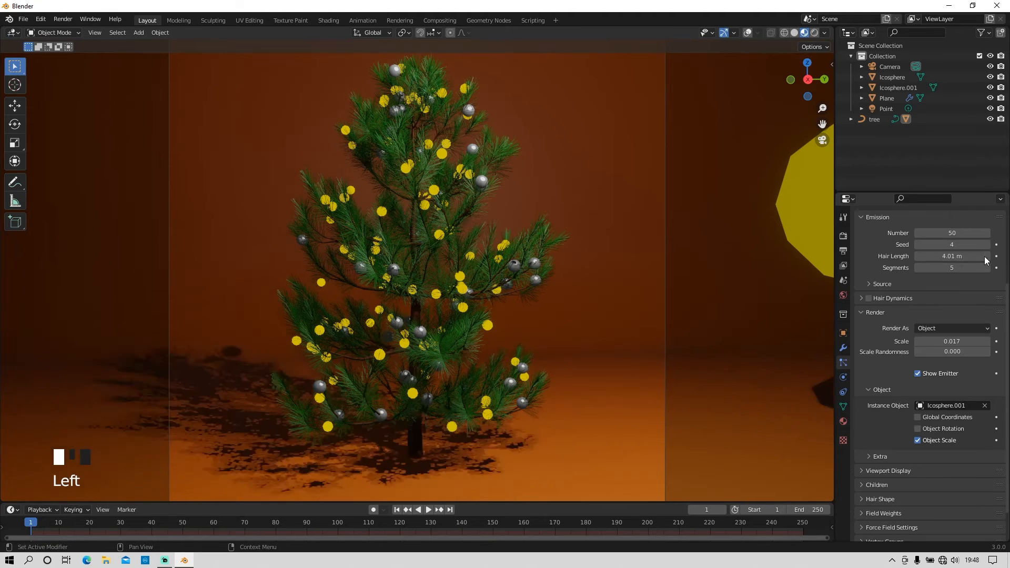
left_click(918, 257)
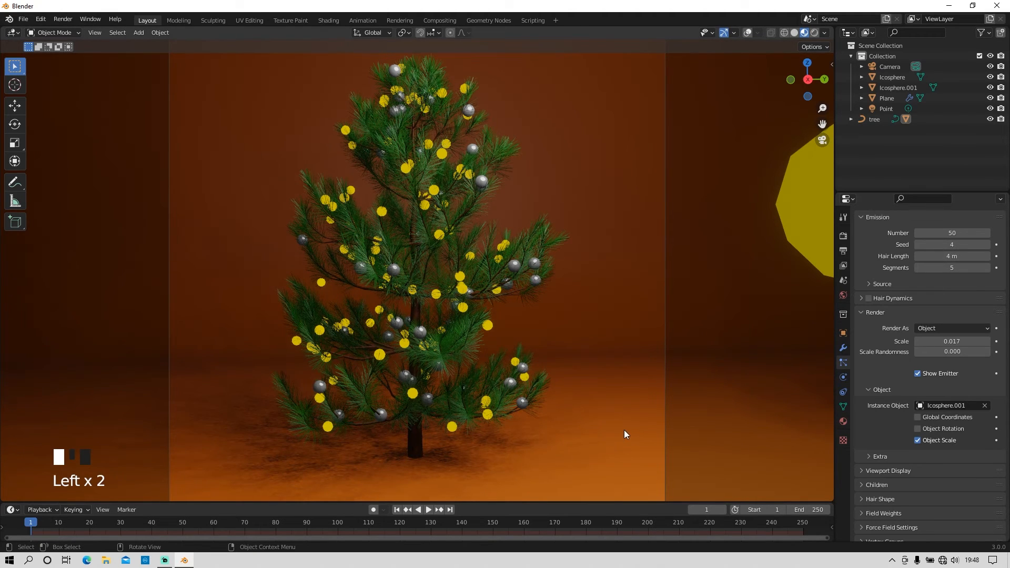
Step: Enable Screen Space Reflections in the Eevee render settings
left_click(843, 236)
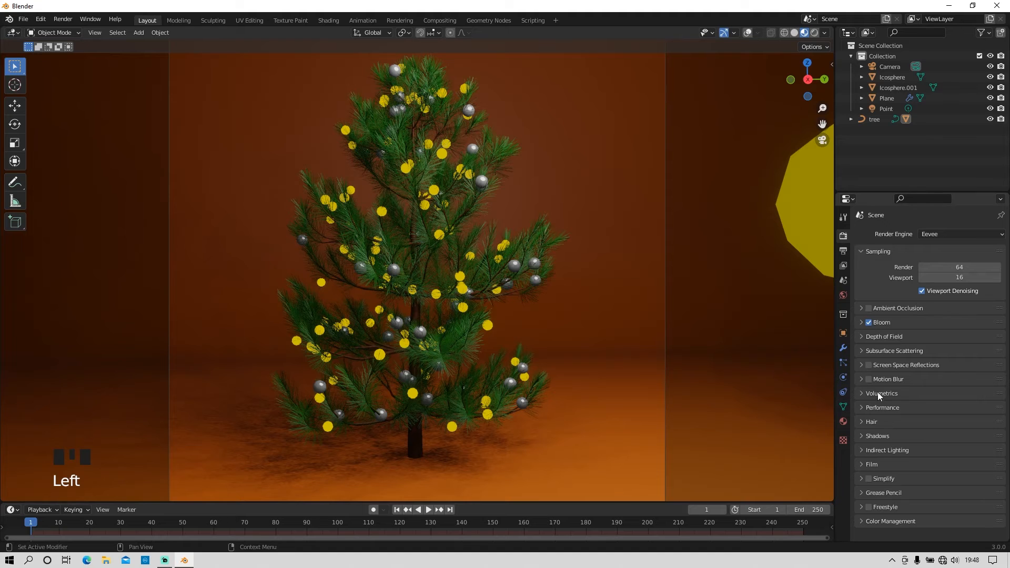
left_click(876, 367)
left_click(868, 365)
left_click(876, 367)
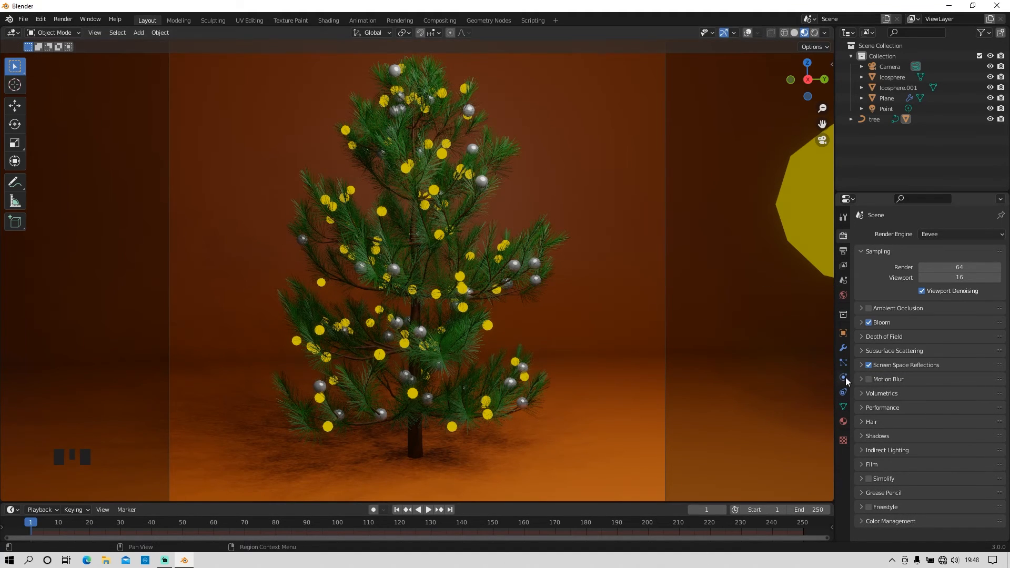
Step: Set the base colour of the metallic ico sphere's material to a saturated red-orange
scroll(601, 327, "down", 2)
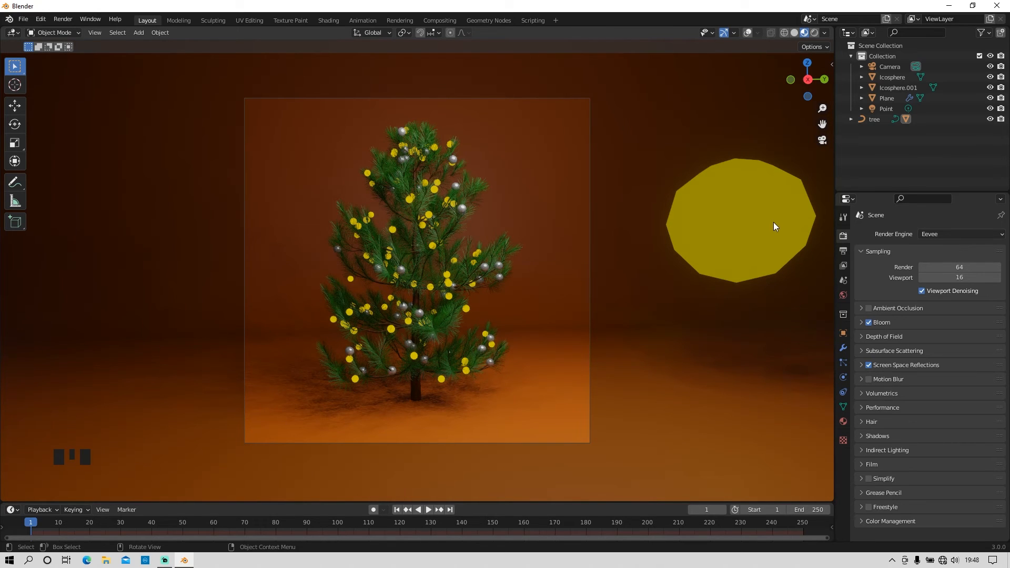
scroll(609, 259, "down", 4)
left_click(683, 232)
left_click(843, 421)
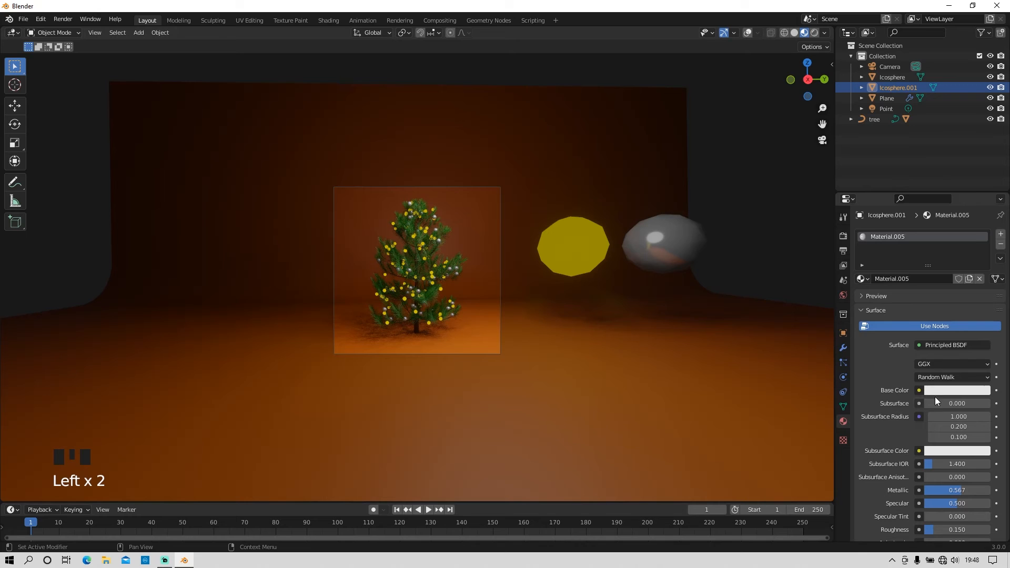
left_click(942, 390)
left_click_drag(914, 264, 921, 314)
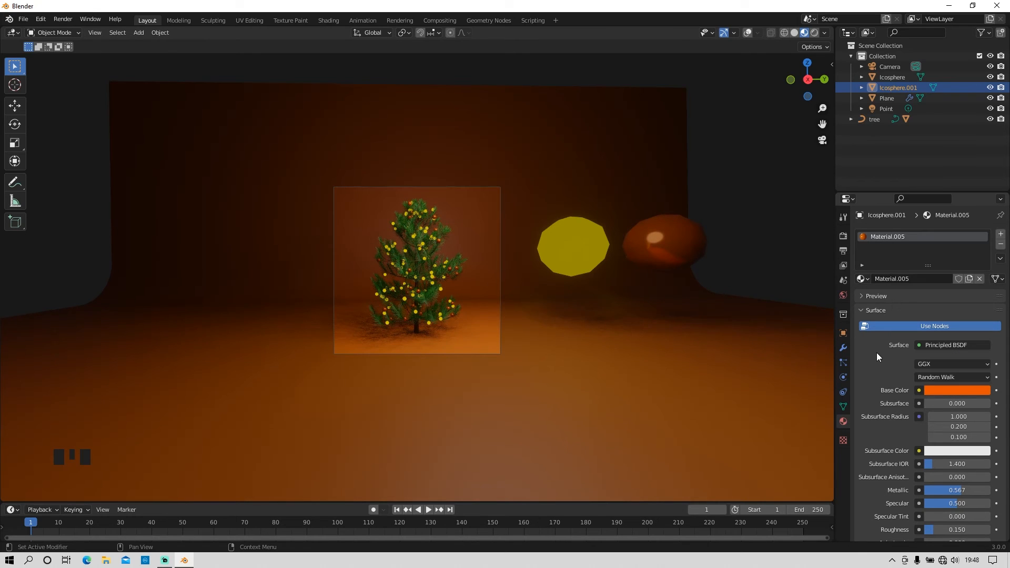
scroll(456, 328, "up", 5)
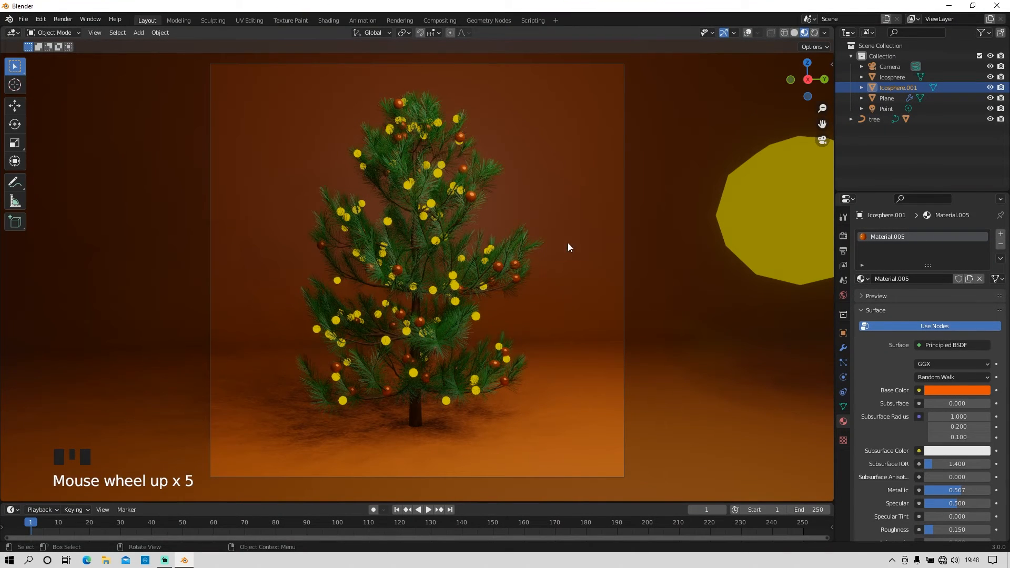
Step: Set the Color Management look of the scene to High Contrast
left_click(843, 236)
left_click(884, 520)
scroll(894, 484, "down", 5)
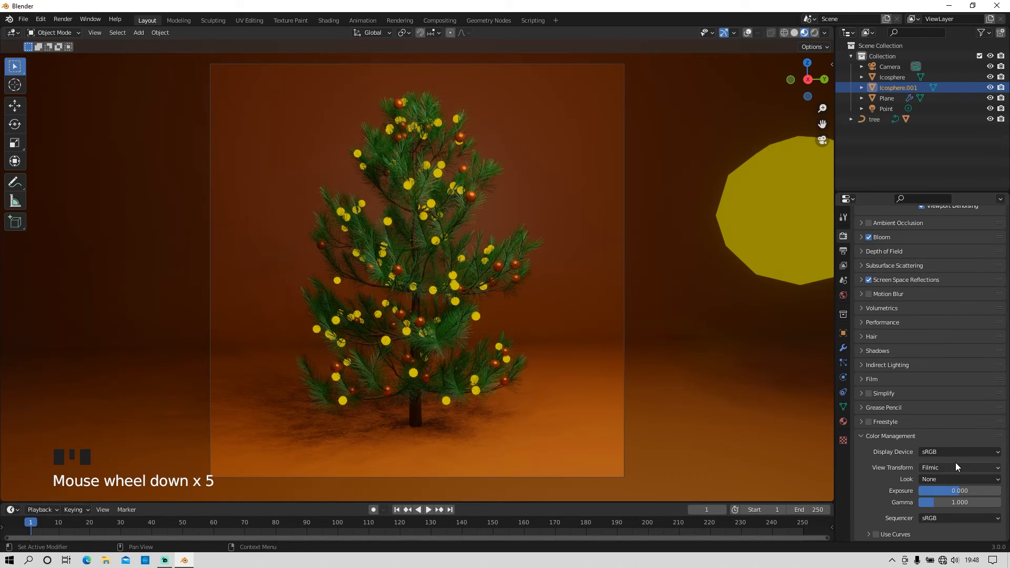
left_click(961, 479)
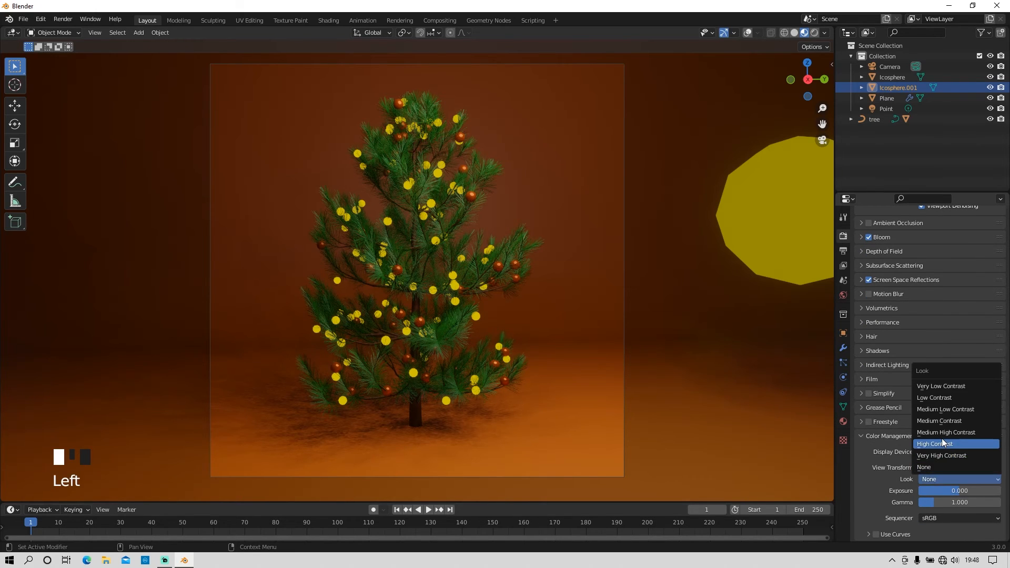
left_click(941, 443)
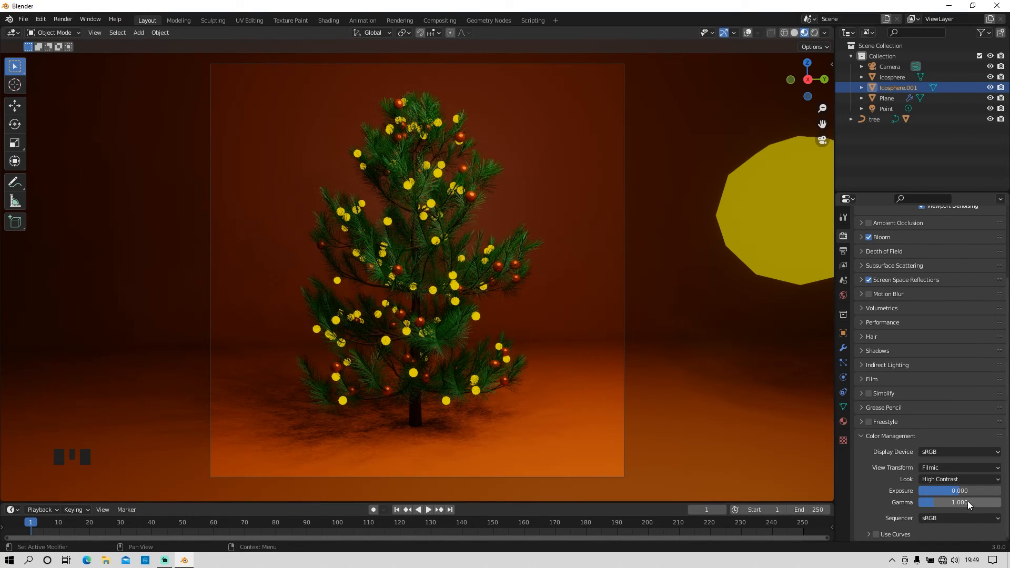
scroll(390, 371, "up", 1)
scroll(390, 373, "down", 1)
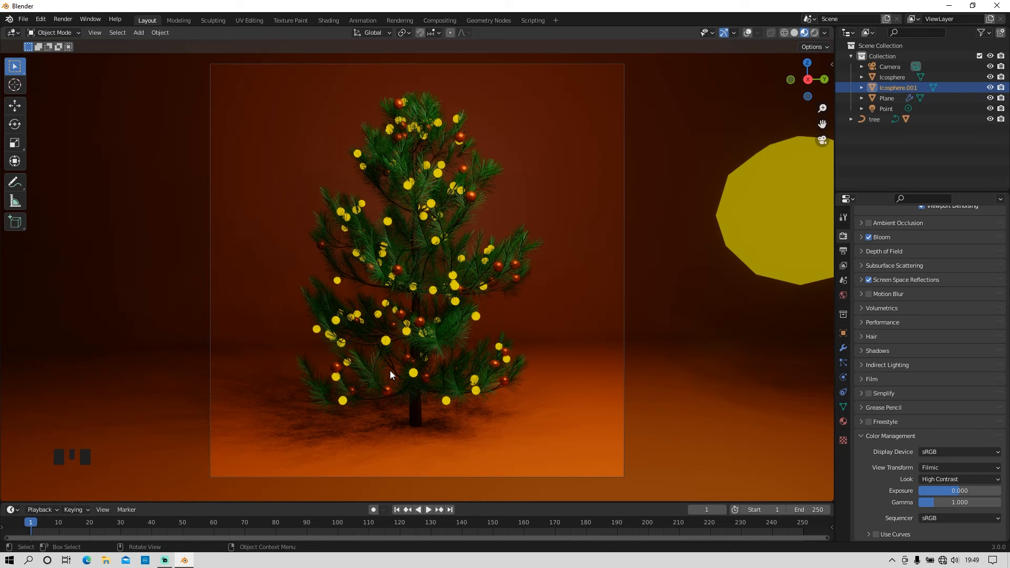
scroll(762, 284, "up", 1)
scroll(761, 284, "down", 3)
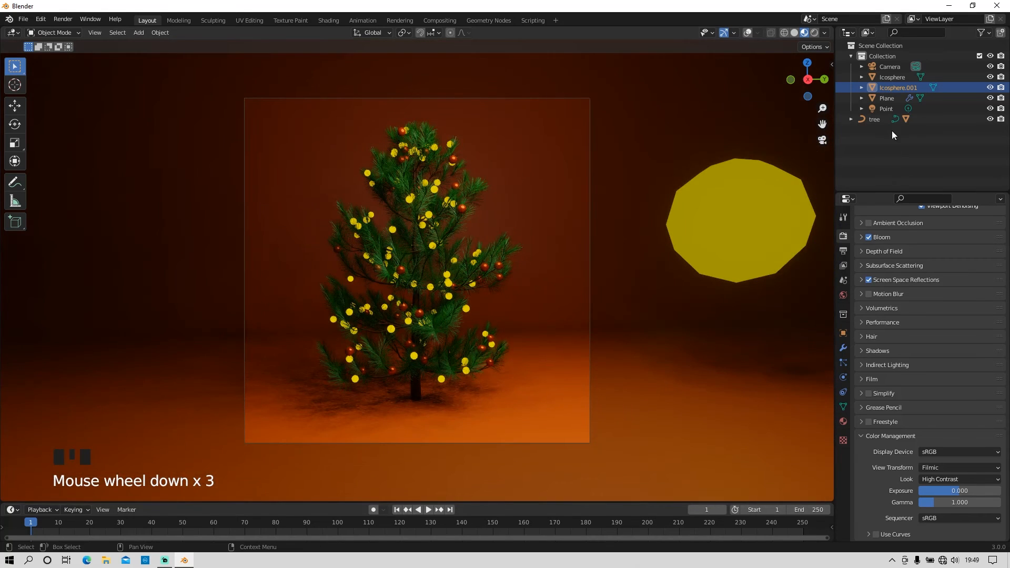
Step: Adjust the backdrop plane's base colour to hue 0.027, saturation 1.000 and value 1.000
left_click(889, 99)
left_click(843, 421)
left_click(956, 305)
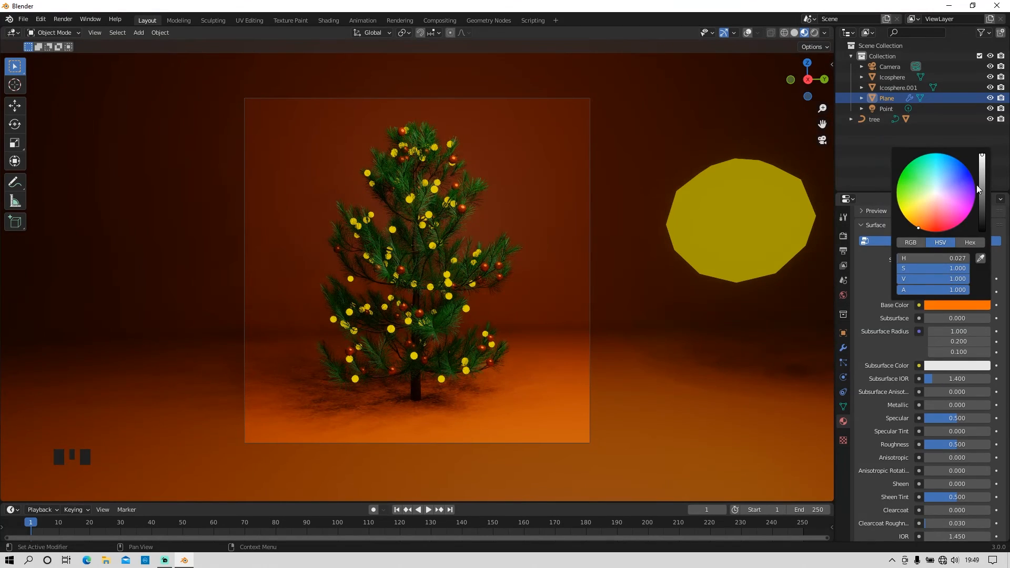
left_click(843, 409)
left_click(843, 407)
left_click(843, 392)
left_click(845, 364)
left_click(845, 363)
left_click(843, 364)
left_click(844, 316)
left_click(843, 317)
left_click(843, 332)
left_click(843, 348)
left_click(842, 359)
left_click(841, 378)
left_click(842, 392)
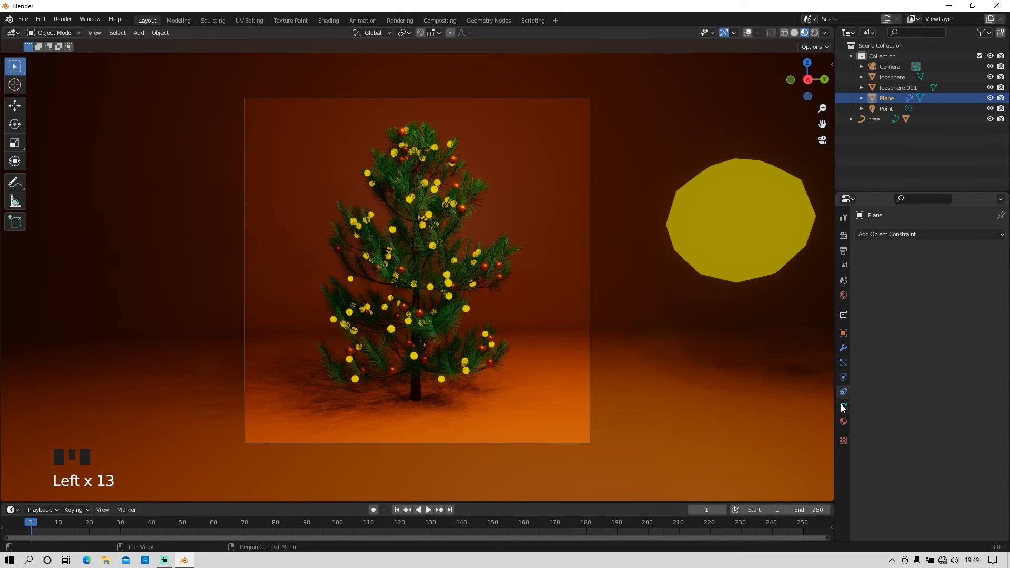
left_click(842, 406)
left_click(841, 420)
Step: Brighten the World background colour from near black to a medium grey to lighten the whole scene
left_click(885, 109)
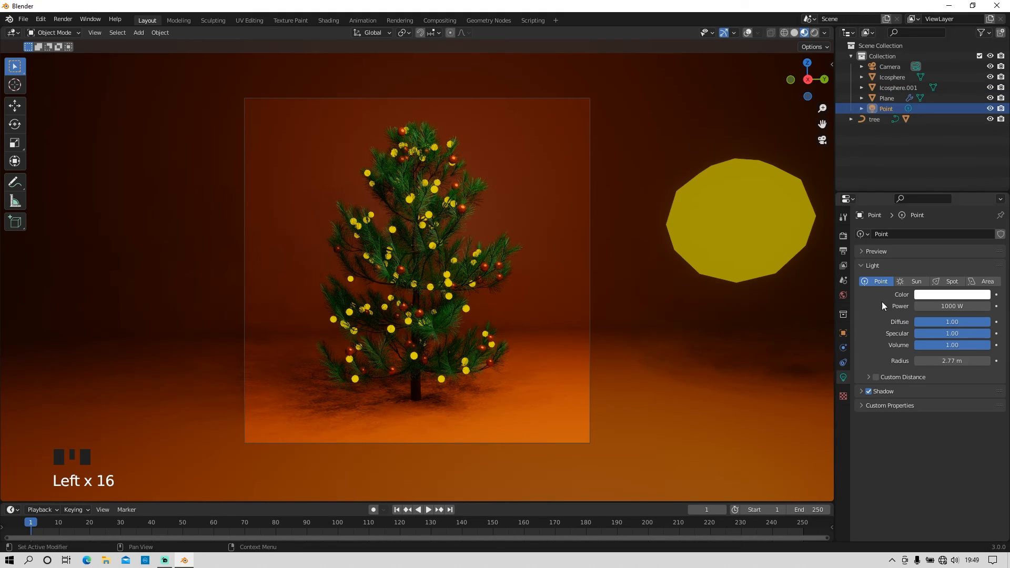
left_click(842, 362)
left_click(843, 314)
left_click(843, 295)
left_click(949, 305)
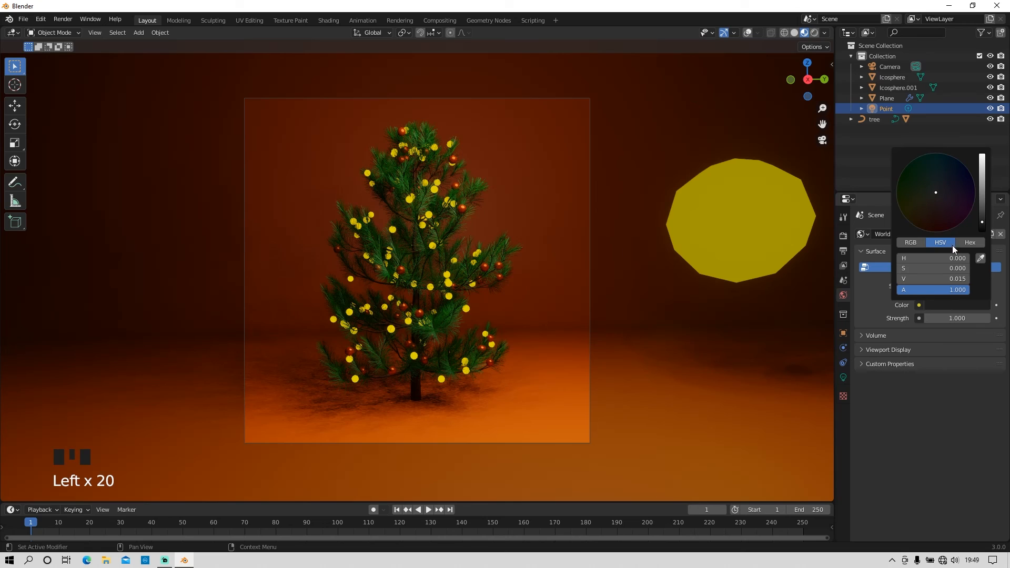
left_click(380, 354)
scroll(380, 353, "up", 2)
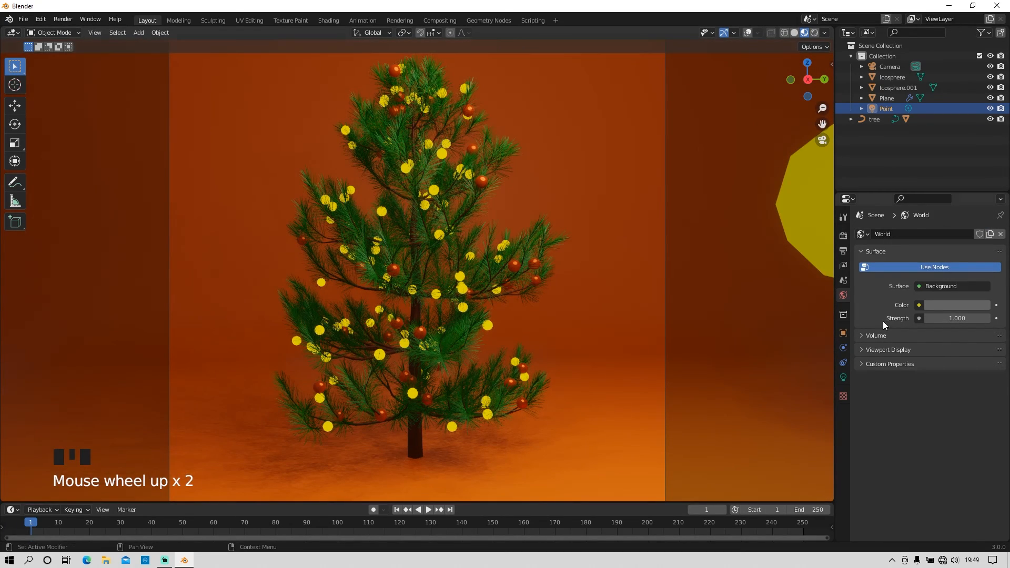
left_click(949, 305)
left_click(919, 394)
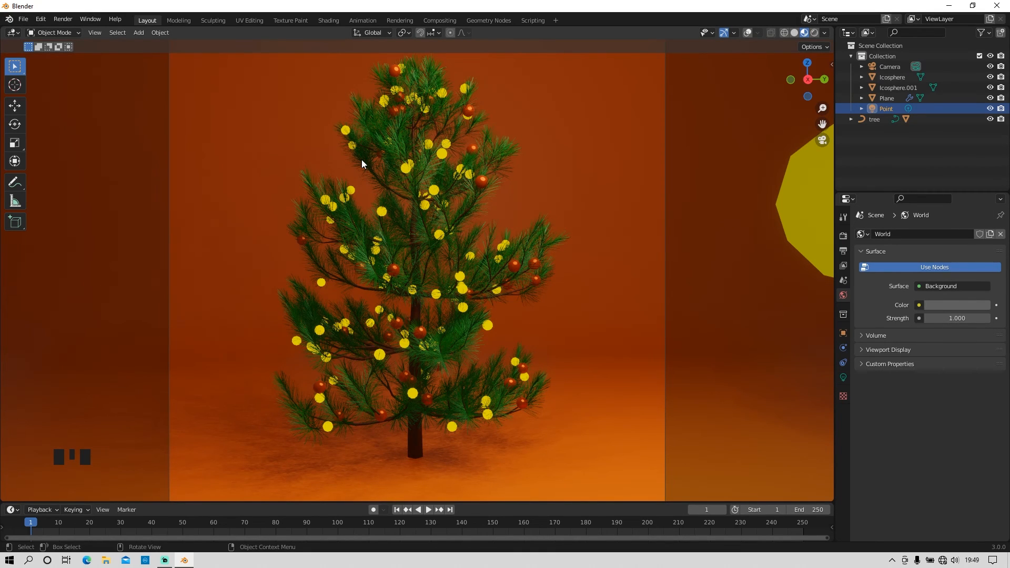
Step: Render the Christmas tree scene as a still image
left_click(62, 19)
left_click(78, 30)
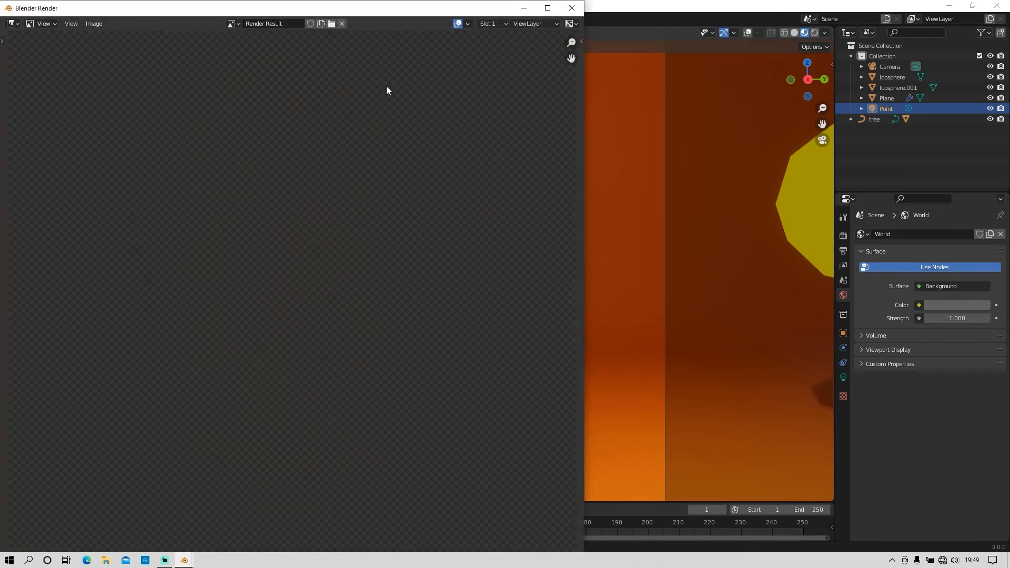
Step: Maximize the render window and save the rendered image as Christmass.png in the Blender folder inside Documents
left_click_drag(361, 11, 504, 1)
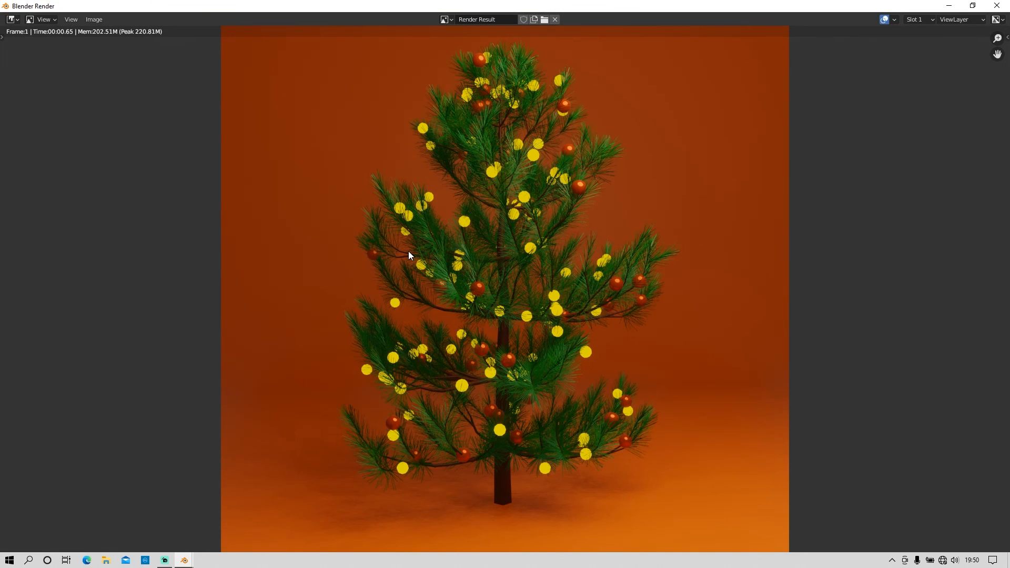
left_click(95, 20)
left_click(117, 93)
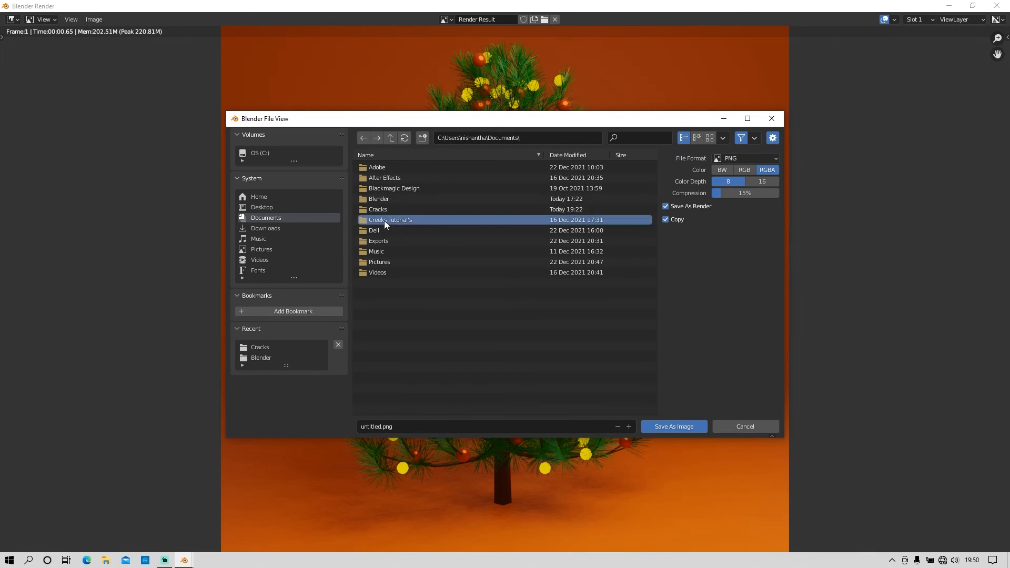
left_click(396, 199)
double_click(396, 198)
left_click(399, 424)
type("Christmass")
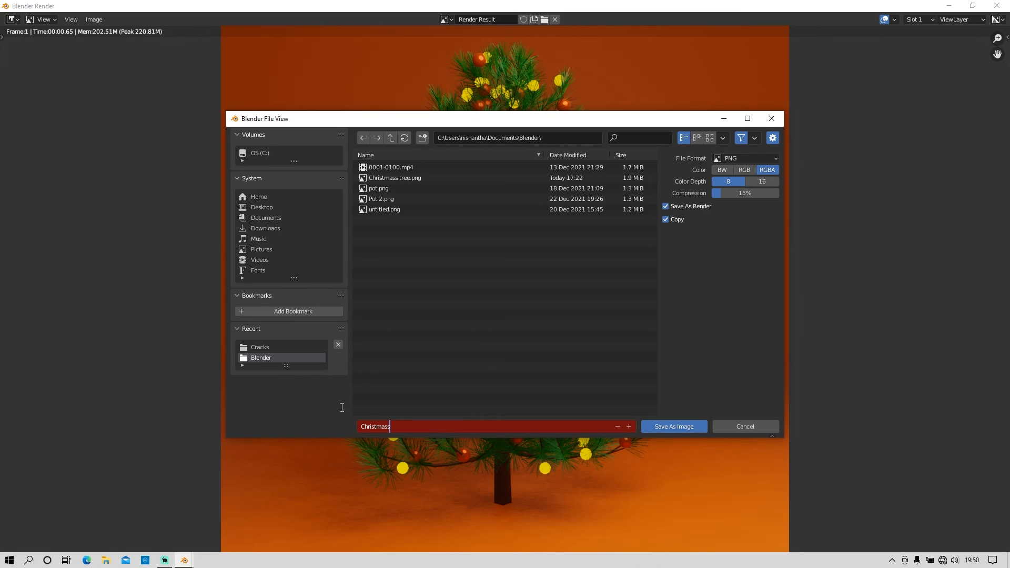
left_click(694, 424)
left_click(693, 424)
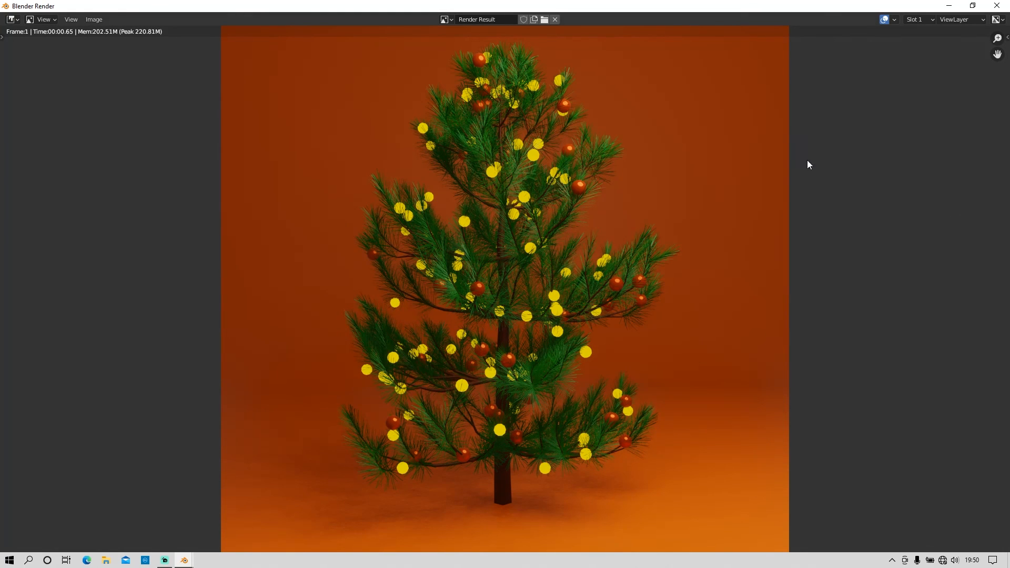
Step: Switch to File Explorer and open the saved Christmass.png from the Blender folder to view the final render
left_click(106, 560)
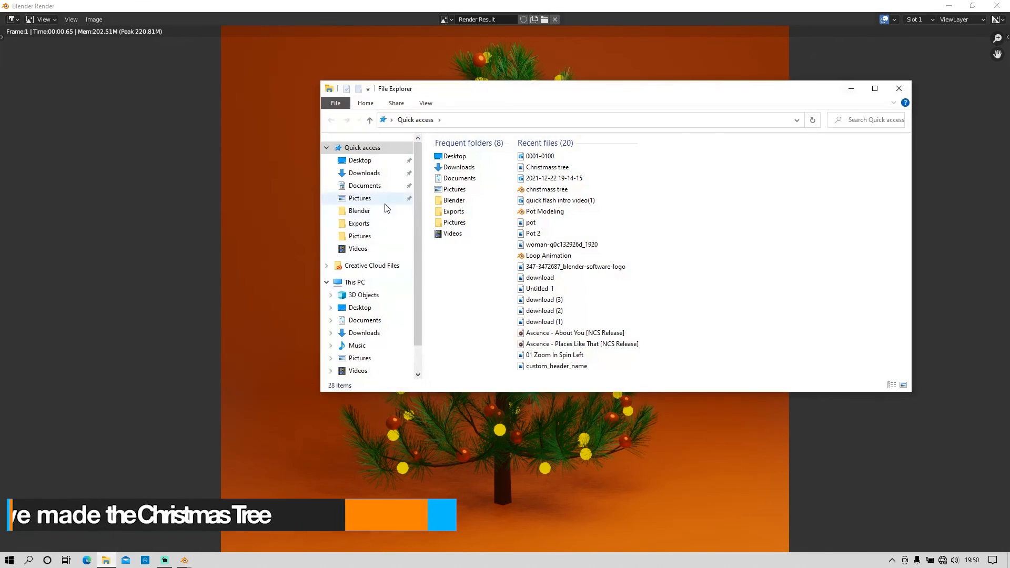
left_click(360, 211)
double_click(633, 167)
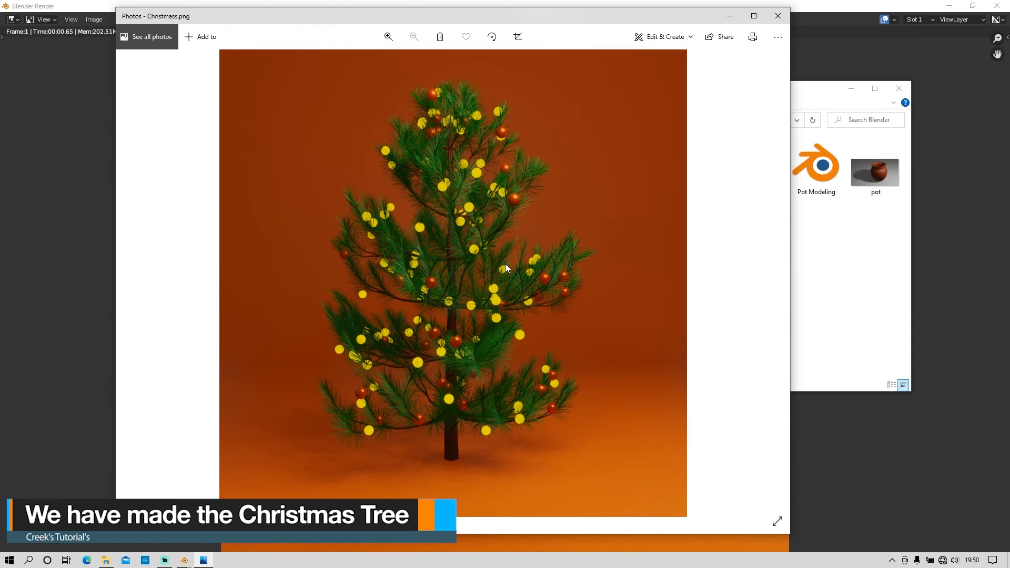
left_click_drag(579, 19, 642, 24)
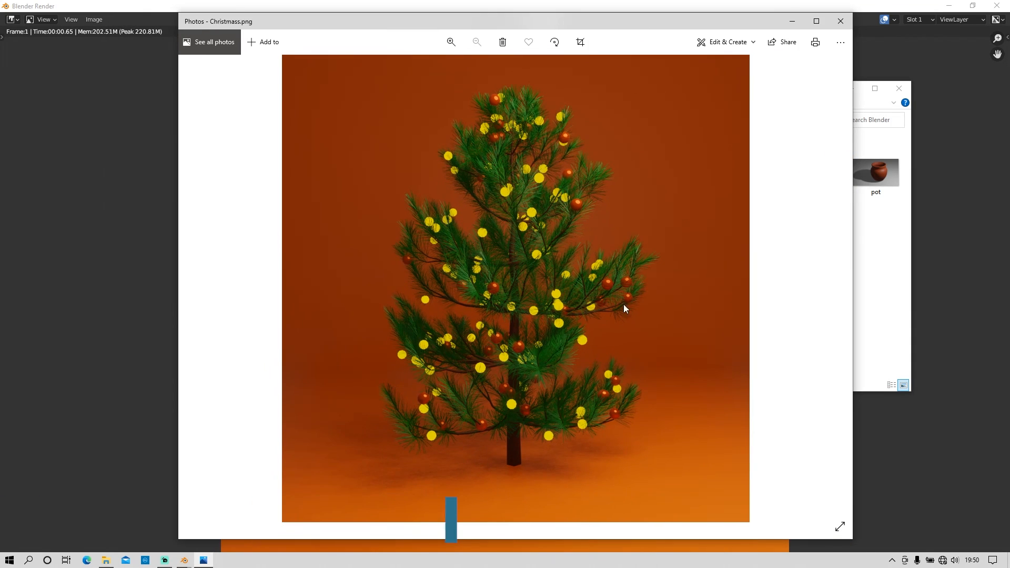